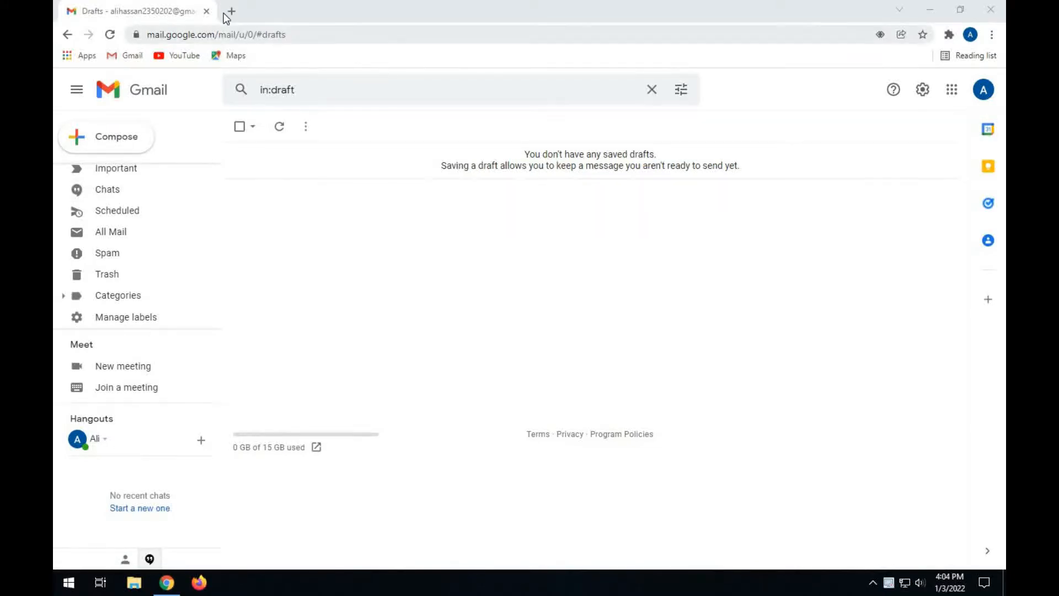
Open YouTube in a new tab and bring up the signed-in account's options to check its e-mail address.
middle_click(187, 60)
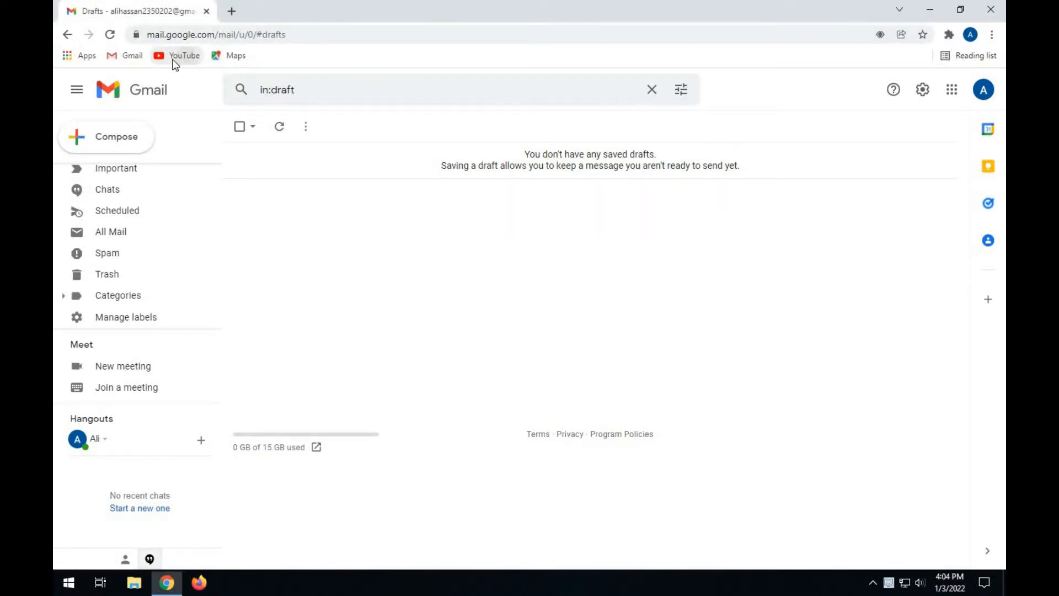
left_click(285, 11)
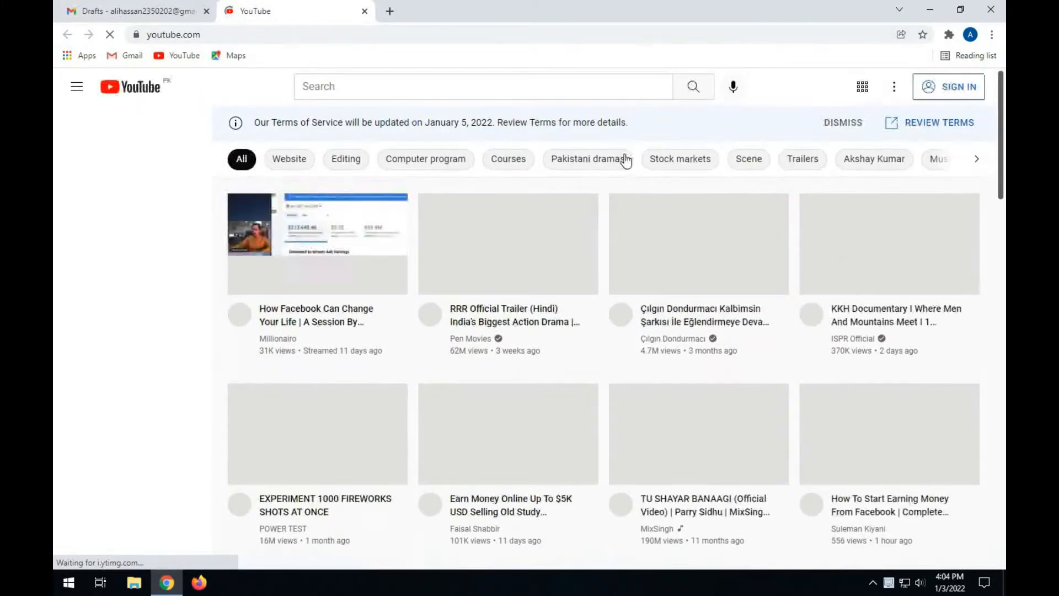
left_click(836, 122)
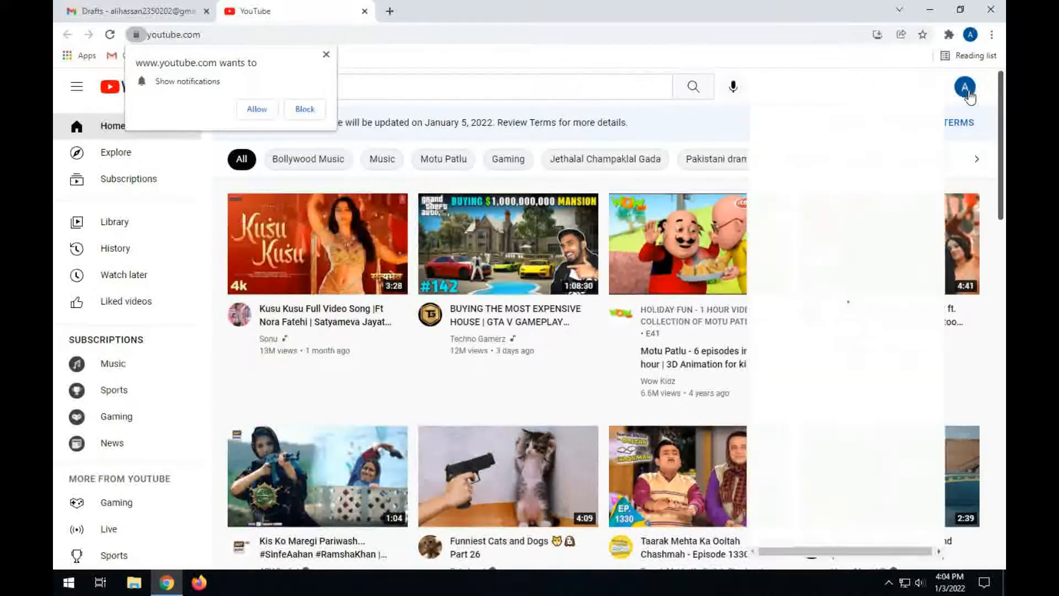
left_click(967, 96)
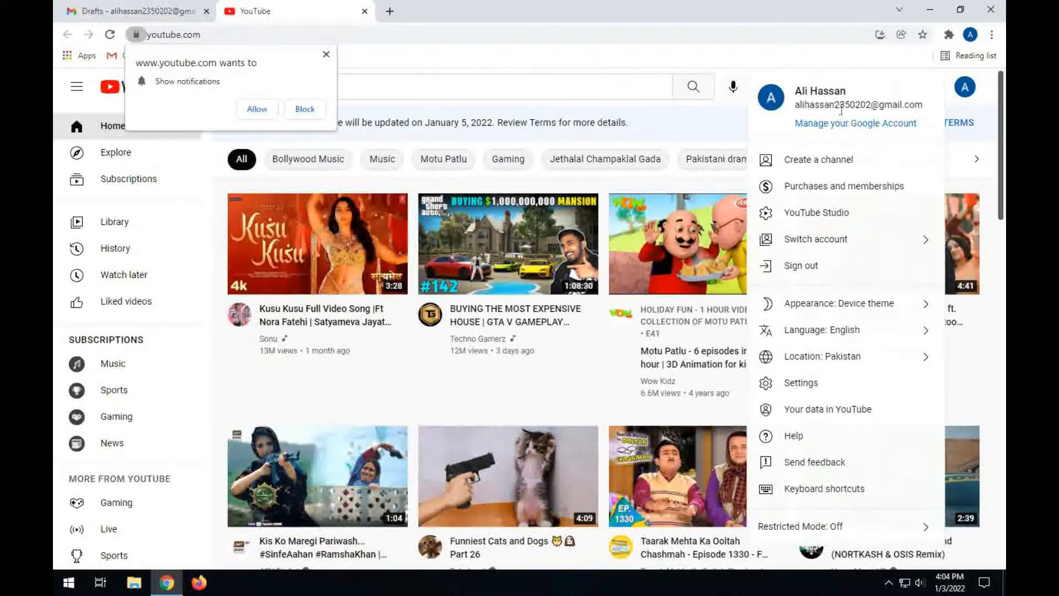
left_click_drag(795, 105, 915, 105)
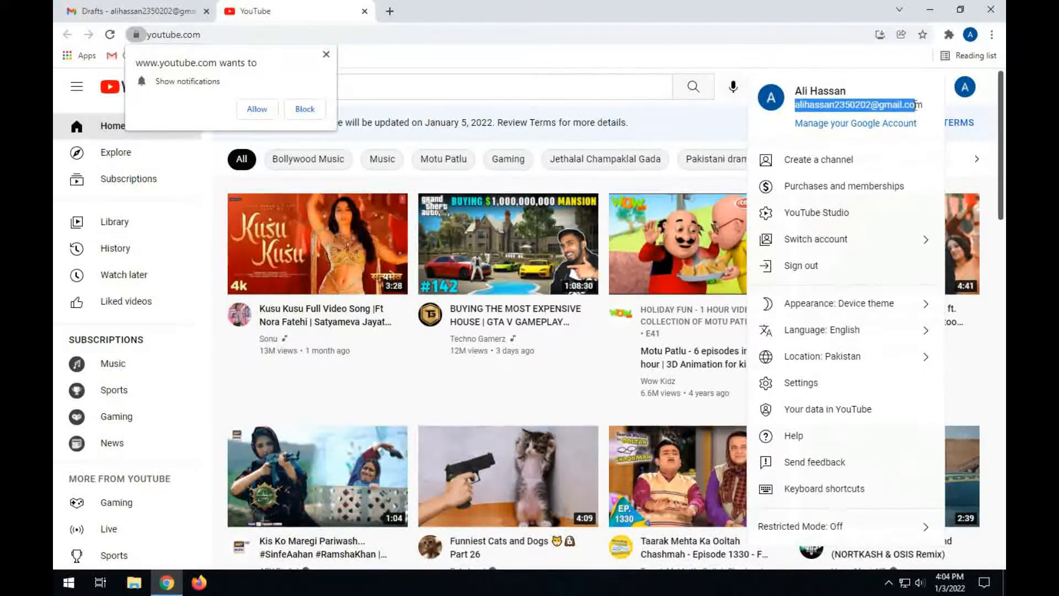
Create a YouTube channel under the account's existing name and block notifications from the site.
left_click(839, 89)
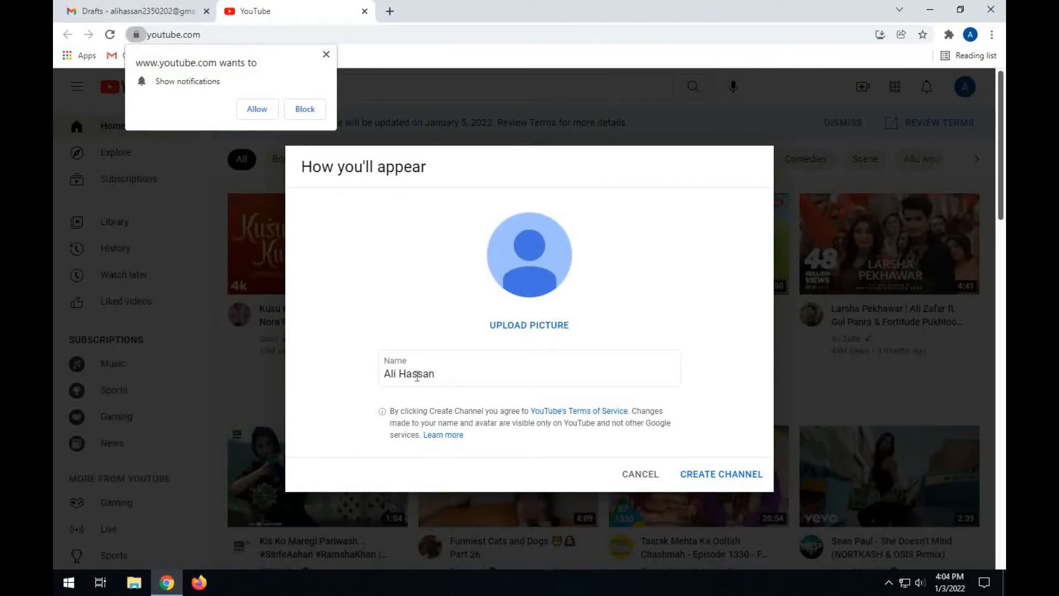
left_click_drag(425, 374, 321, 380)
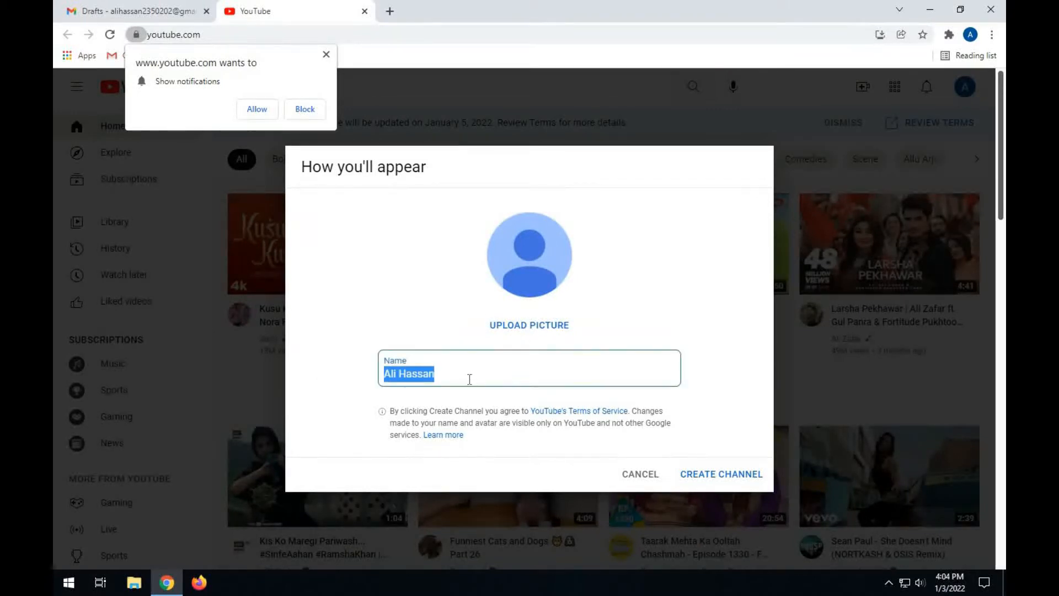
left_click(430, 379)
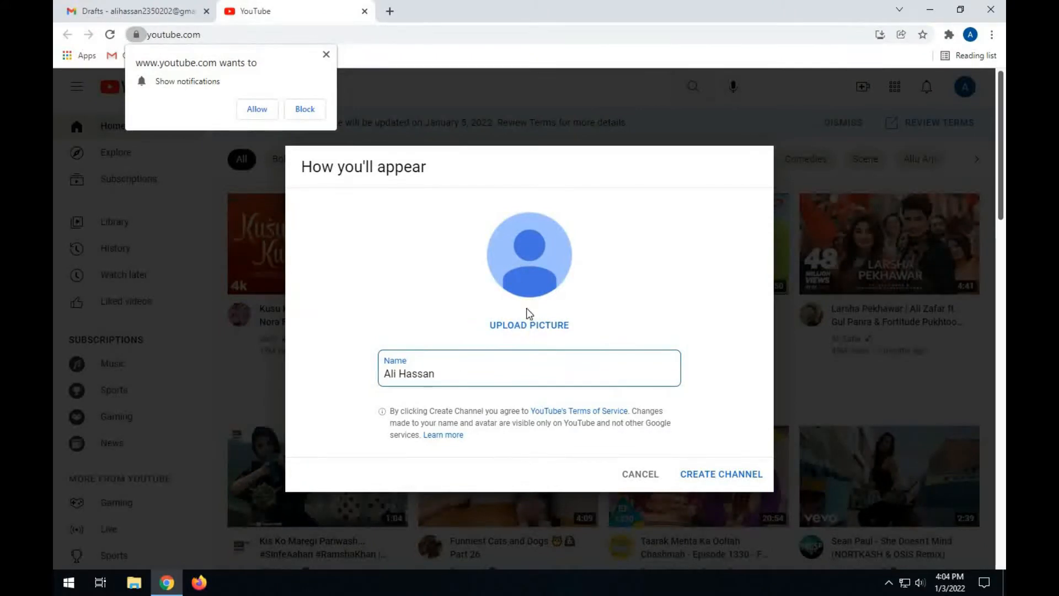
left_click(711, 478)
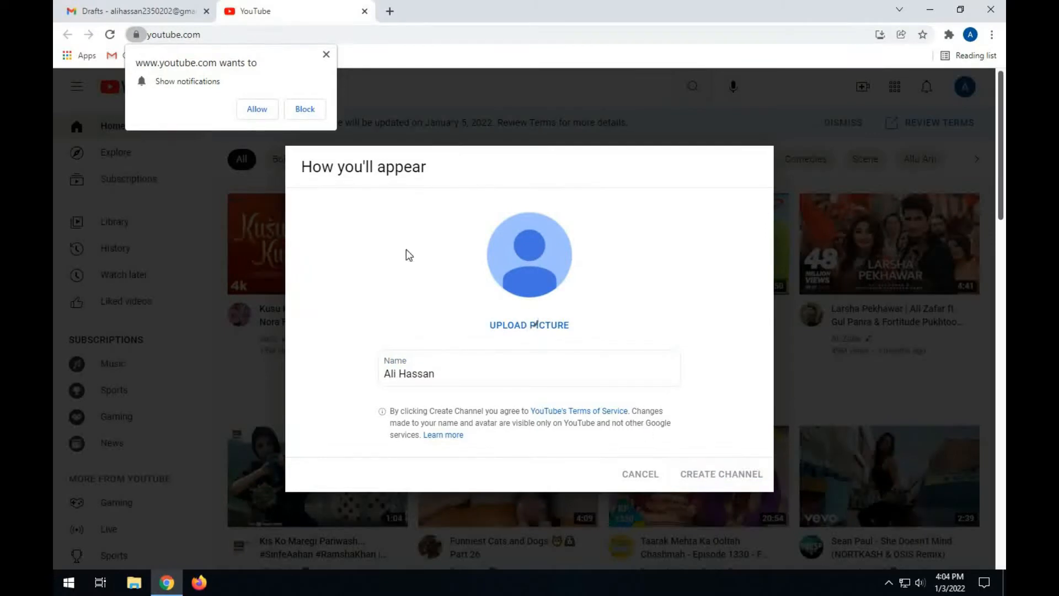
left_click(304, 109)
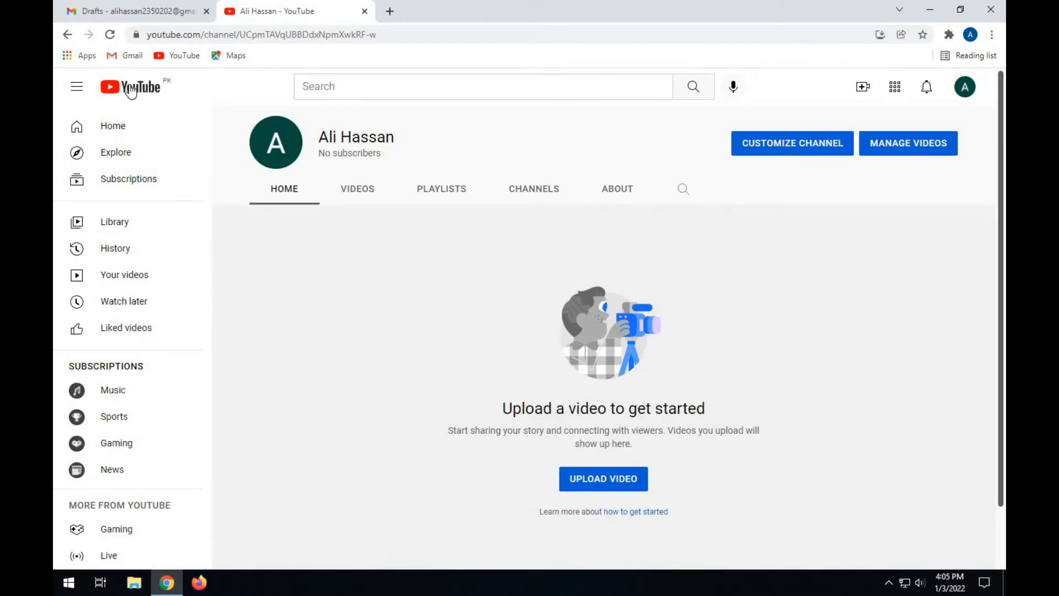
Return to the YouTube home page and open the account's own channel from there.
left_click(118, 100)
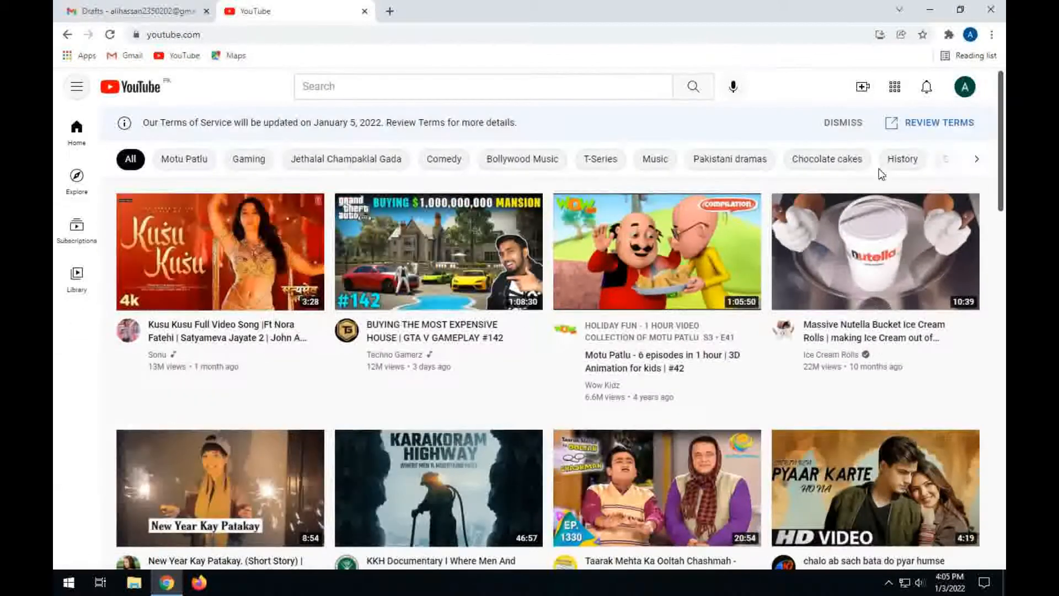
left_click(964, 87)
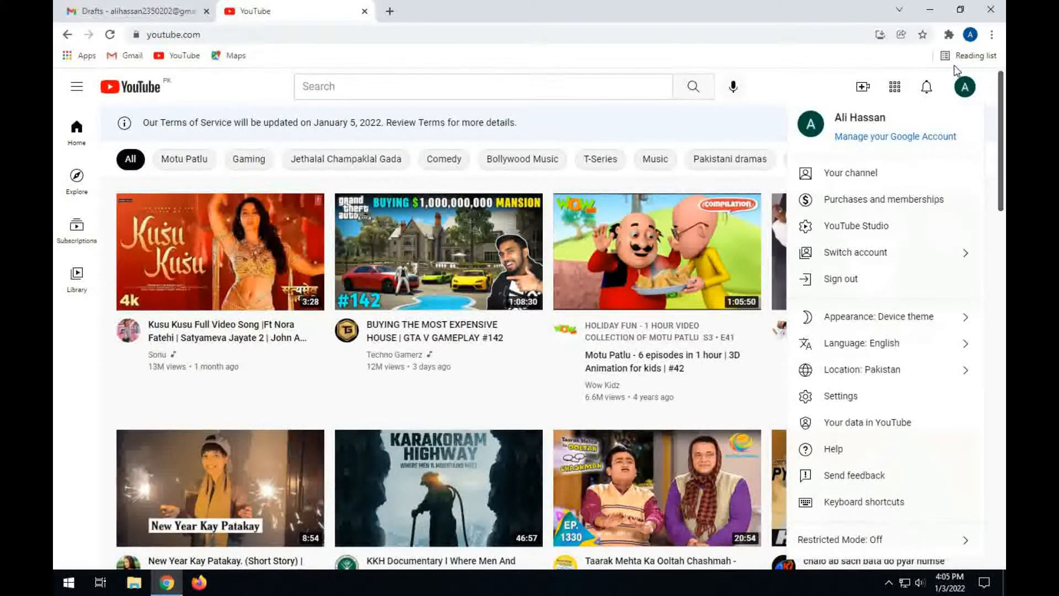
left_click(854, 176)
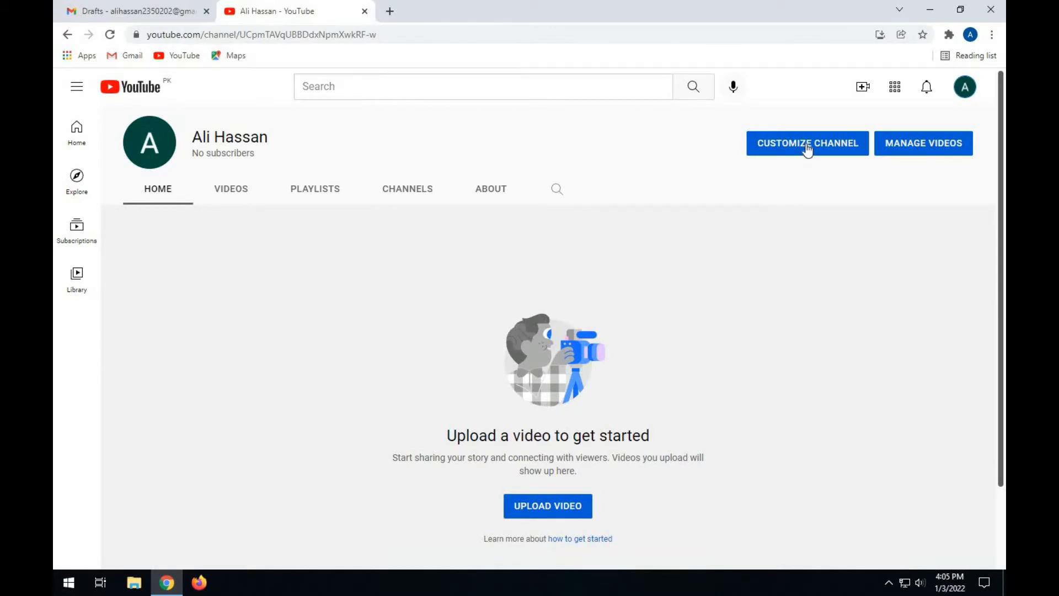
Open the channel's customization page in YouTube Studio, close the old channel page, and go to Basic info past the welcome dialog.
left_click(770, 150)
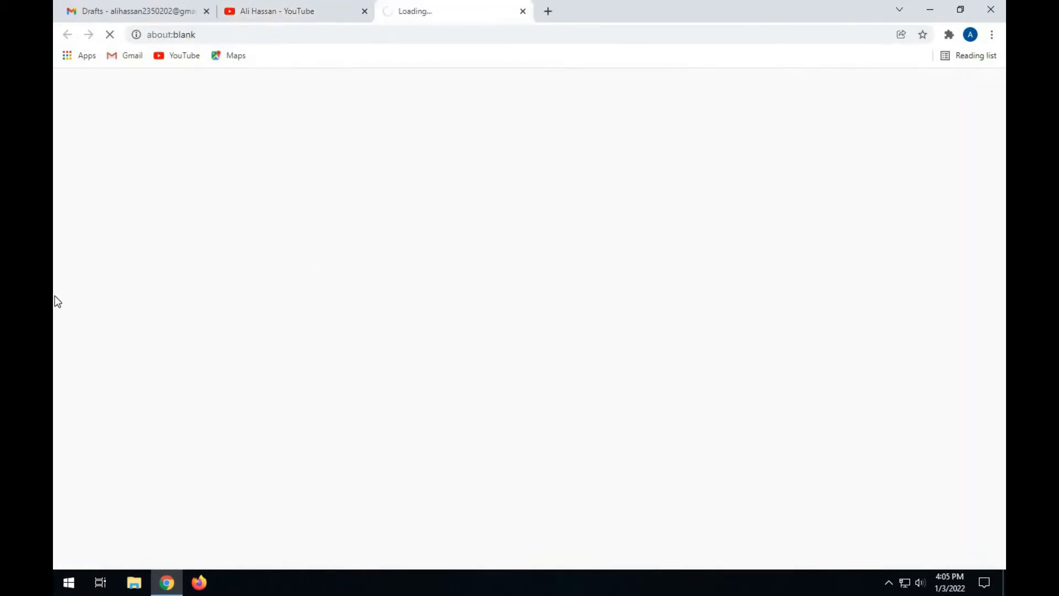
left_click(365, 11)
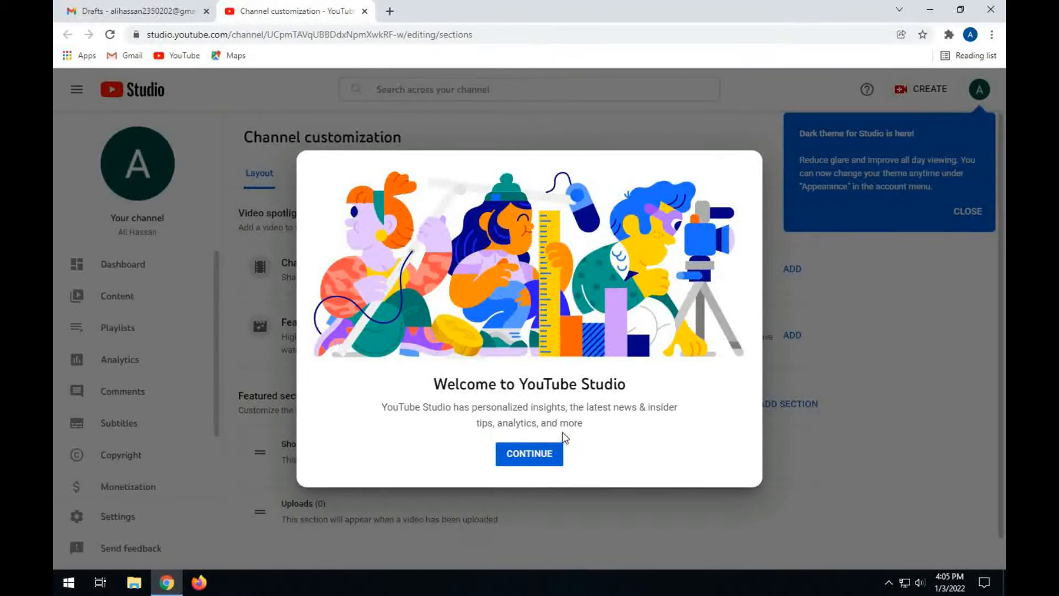
left_click(540, 455)
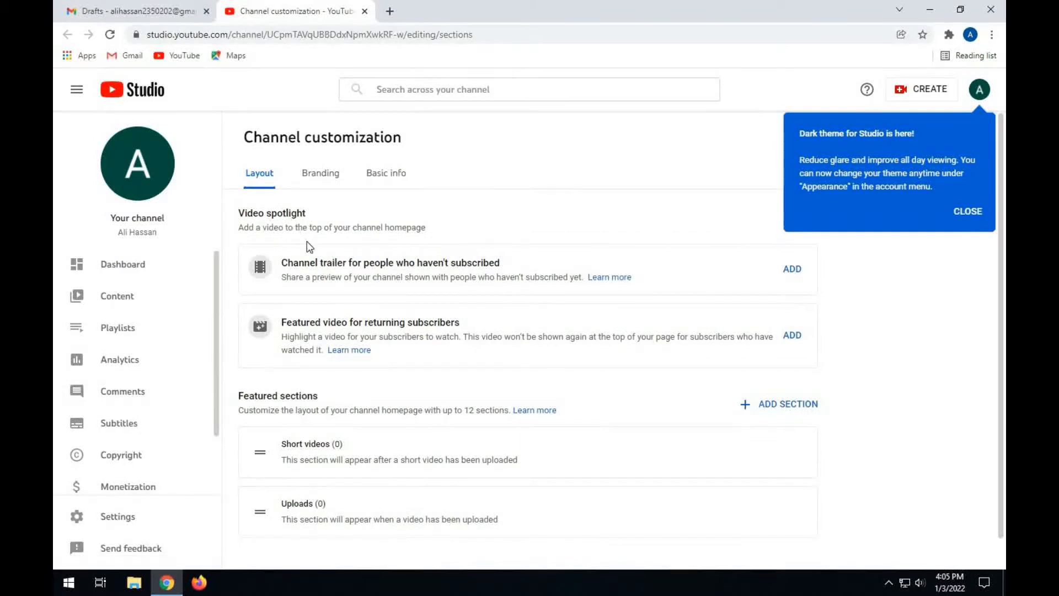
left_click(396, 176)
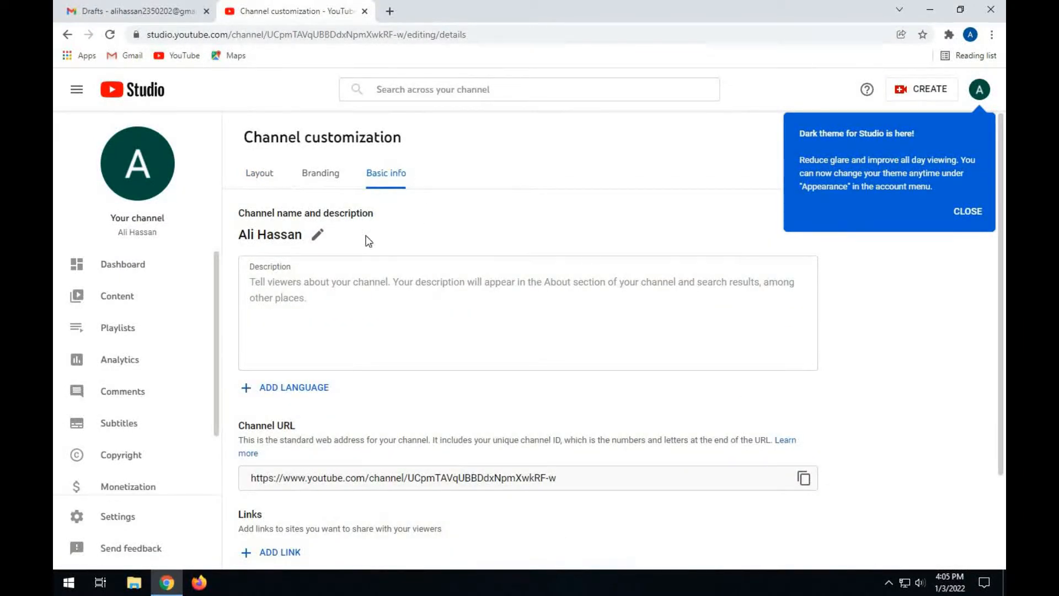
Begin the channel description with "Hi," and, on a new line, "Welcome to my YouTube Channel. I will be making some useful videos about tech".
left_click(386, 284)
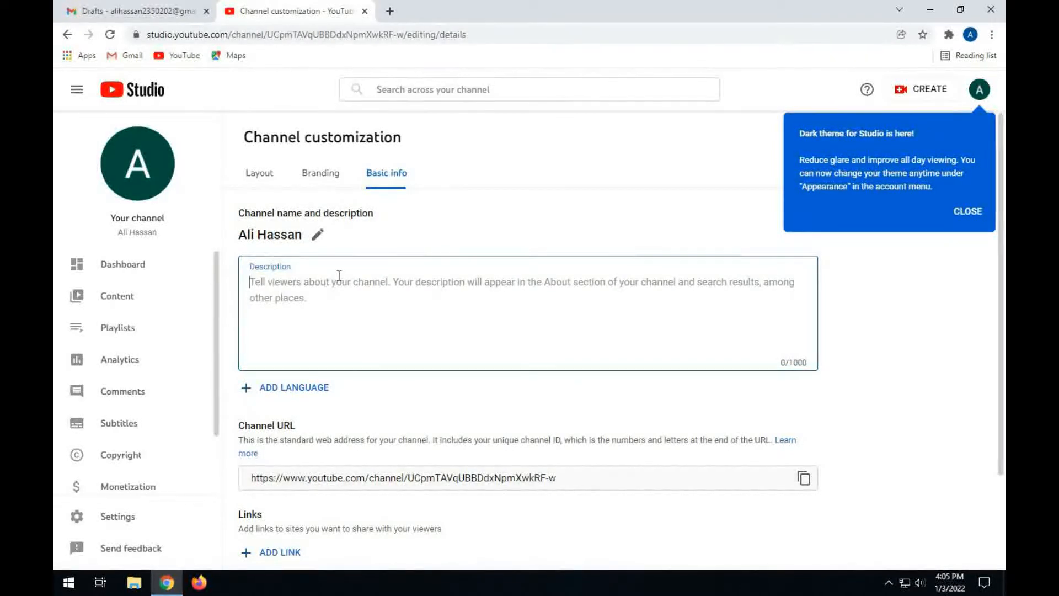
type("Hi")
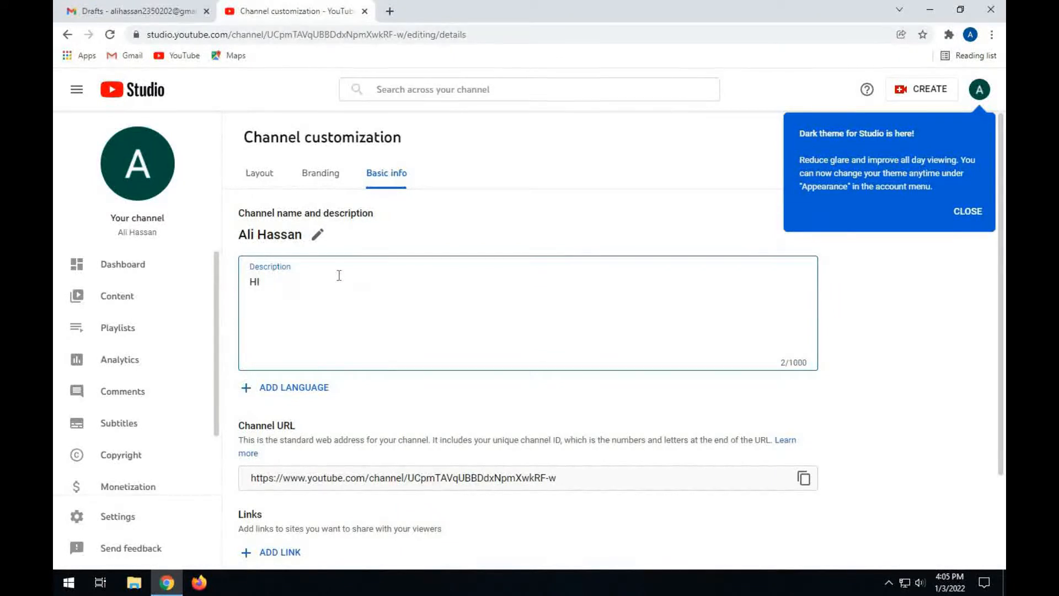
type(",")
key("Return")
type("Welcome to my Yo")
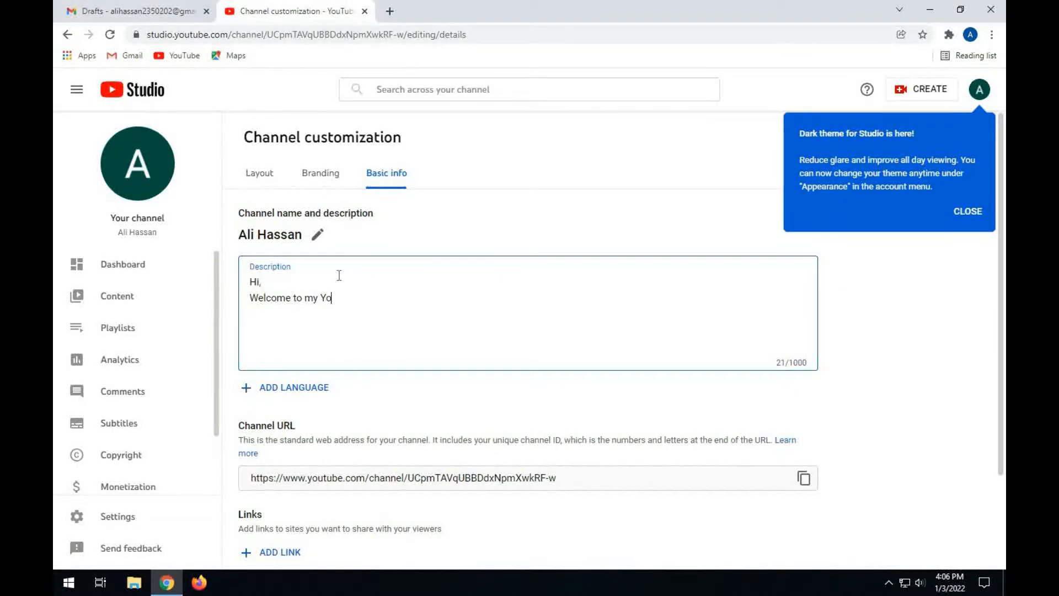
type("ut")
key("BackSpace")
type("Tube Channel. I will")
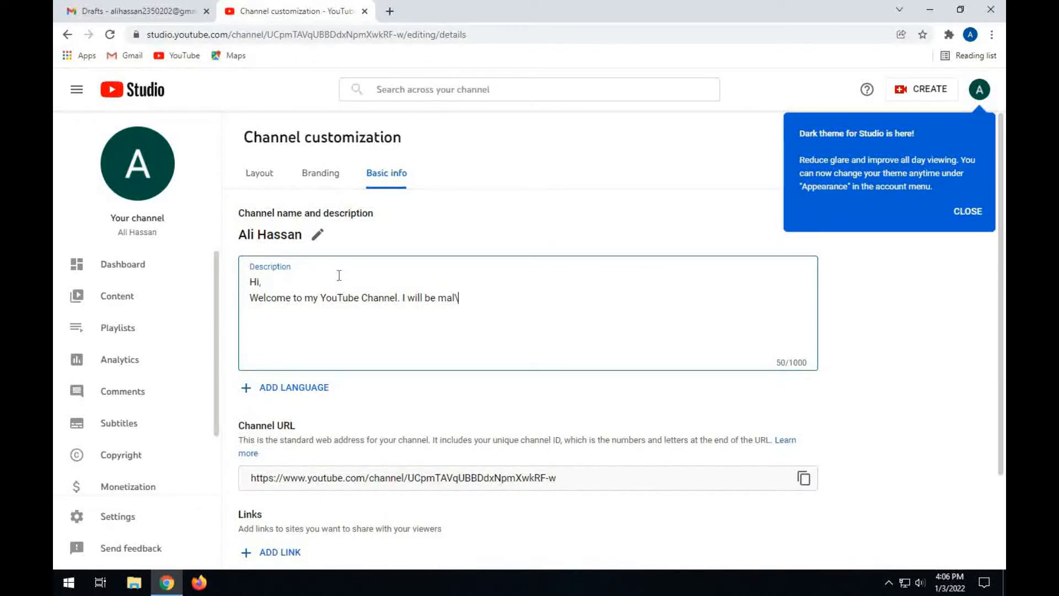
type("be making some useful ")
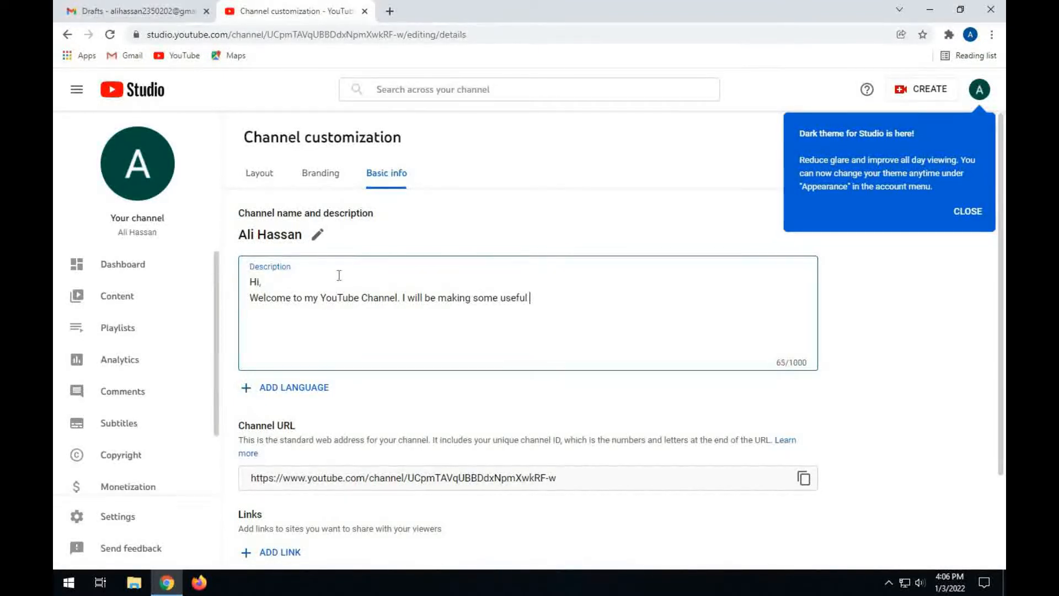
type("videos about tech")
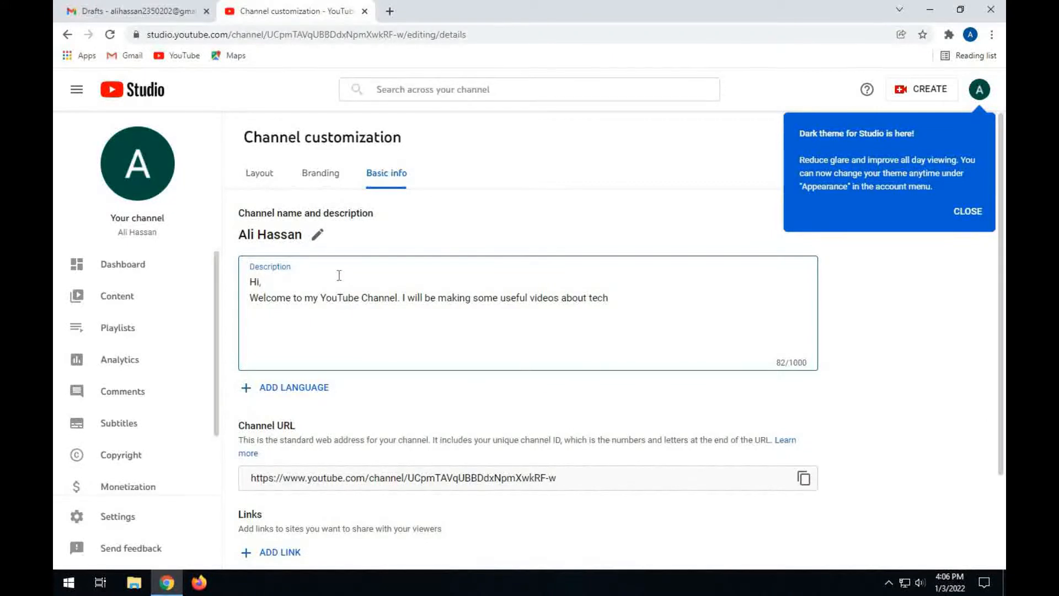
Finish the description with ". Keep watching my channel and share with your friends." and, after a blank line, "Thanks.".
type(". Keep watching my chann")
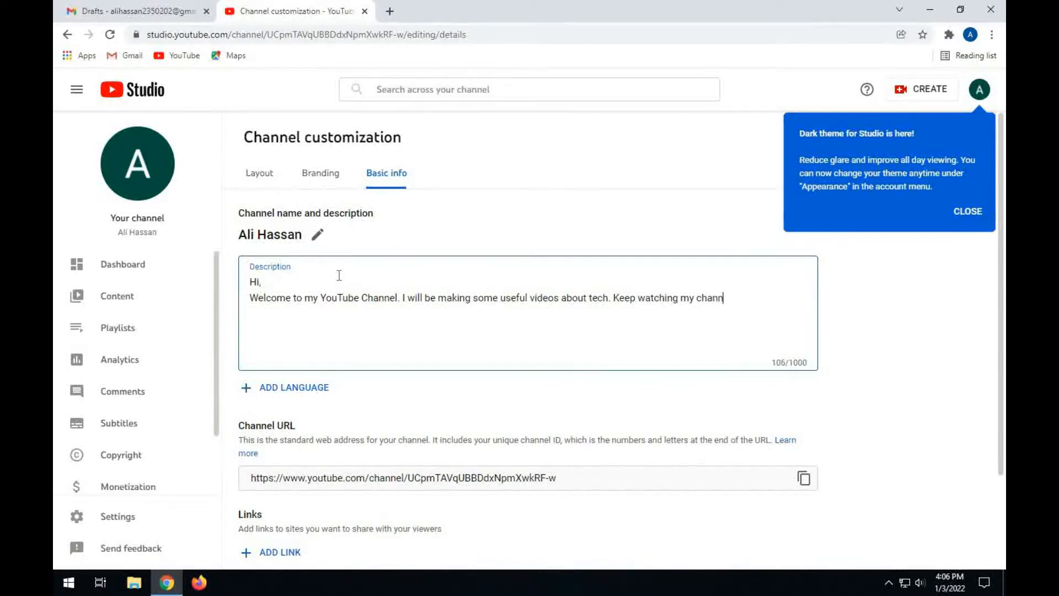
type("el and share with your fr")
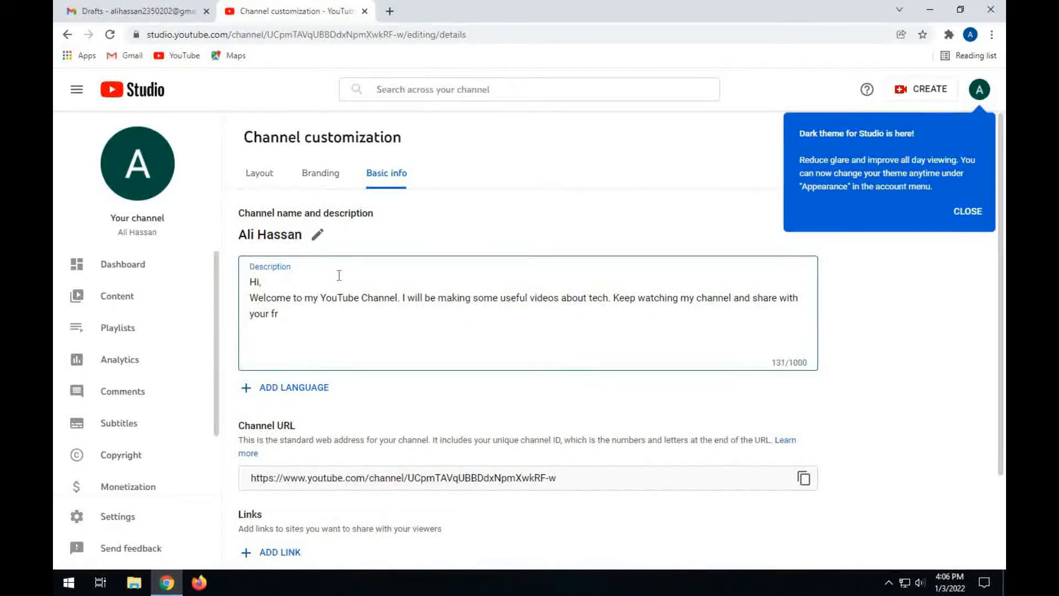
type("iends.  ")
type("Thanks")
Copy the channel URL and add it as a link titled "YouTube" in the Links section.
scroll(386, 304, "down", 2)
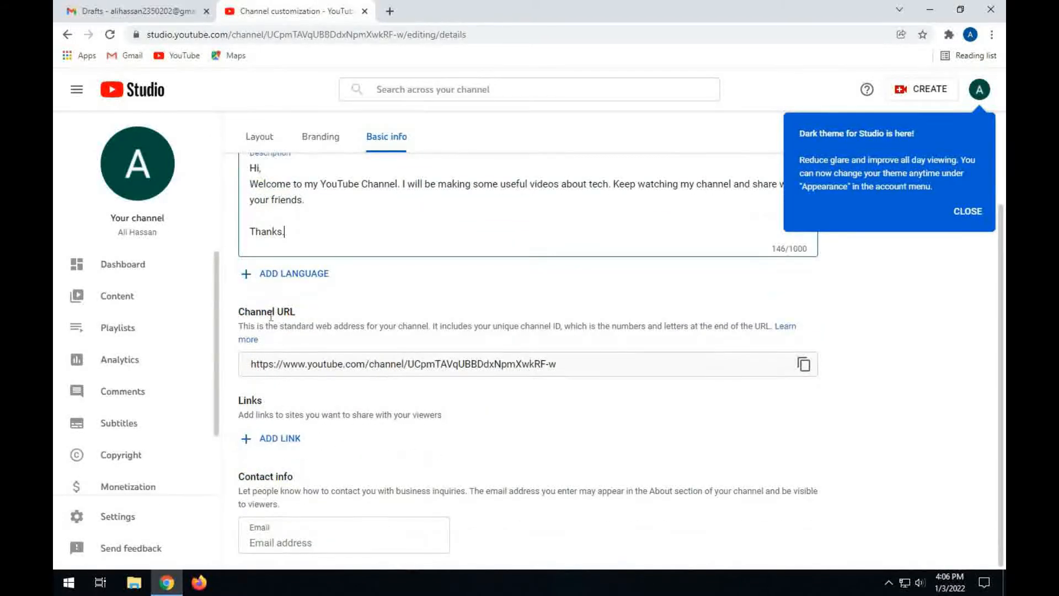
left_click(803, 364)
left_click(274, 439)
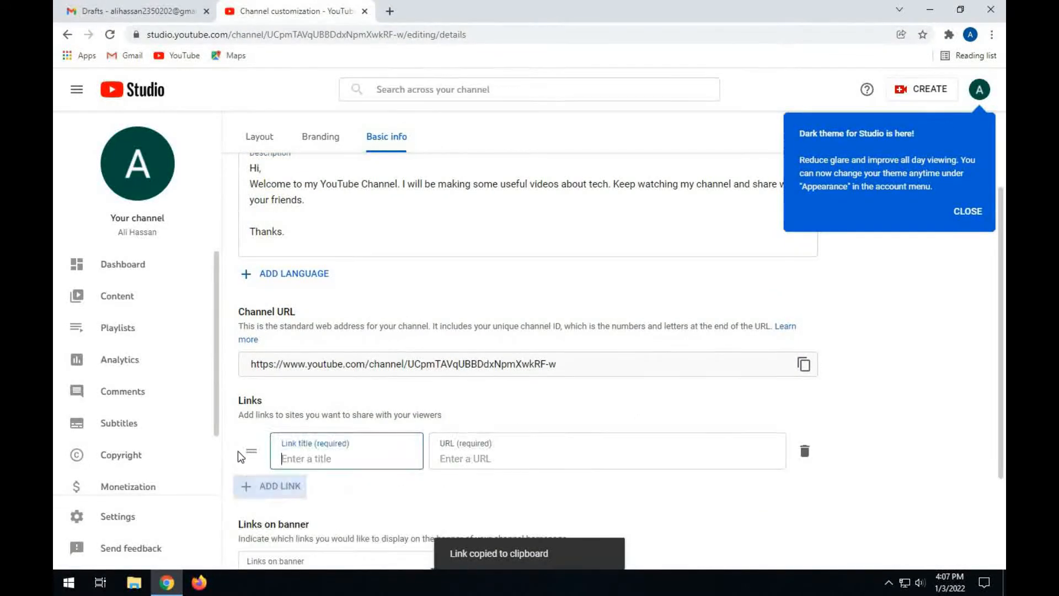
type("YouTube")
left_click(469, 456)
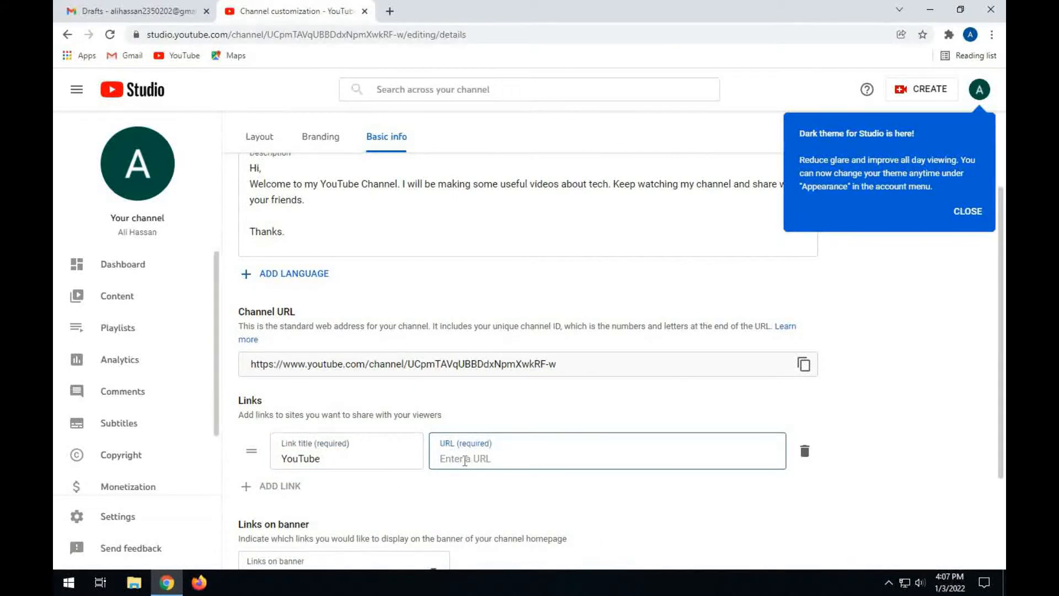
key("ctrl+v")
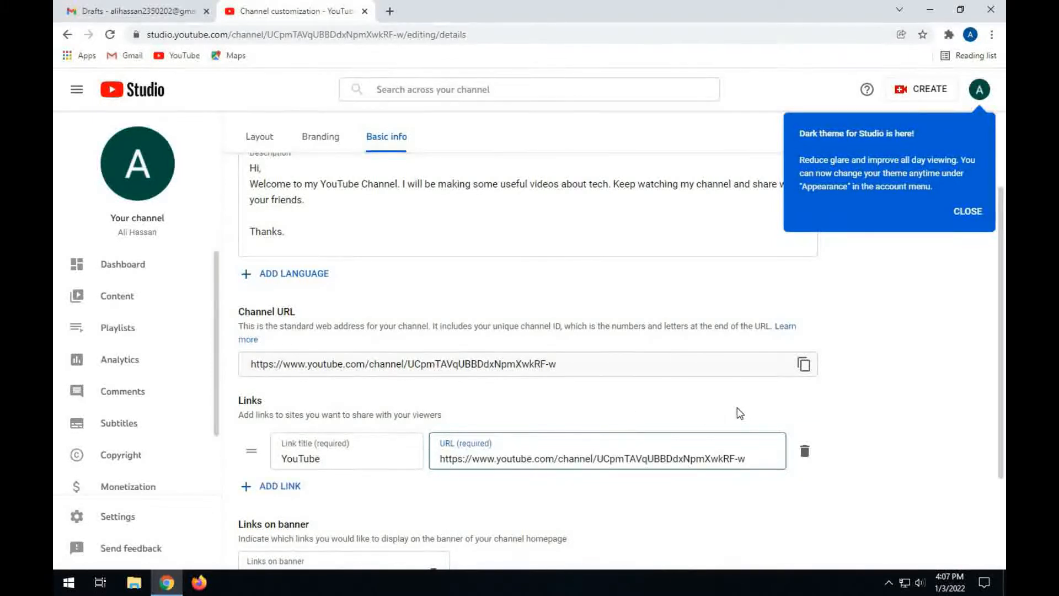
Dismiss the Dark theme tip and the "A new way to customize your channel" tip.
scroll(721, 407, "down", 2)
left_click(920, 376)
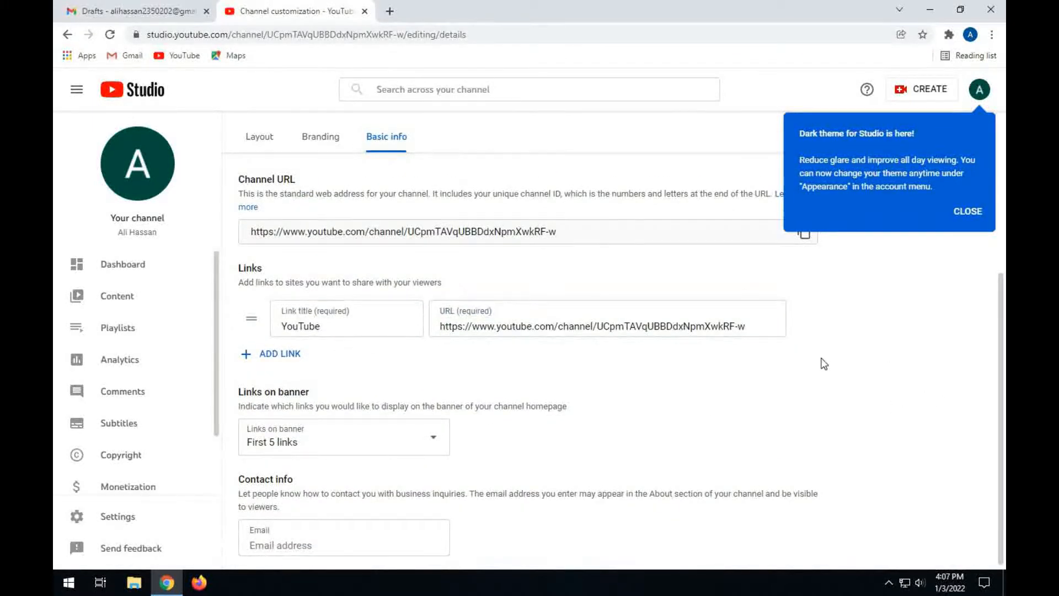
scroll(602, 353, "down", 1)
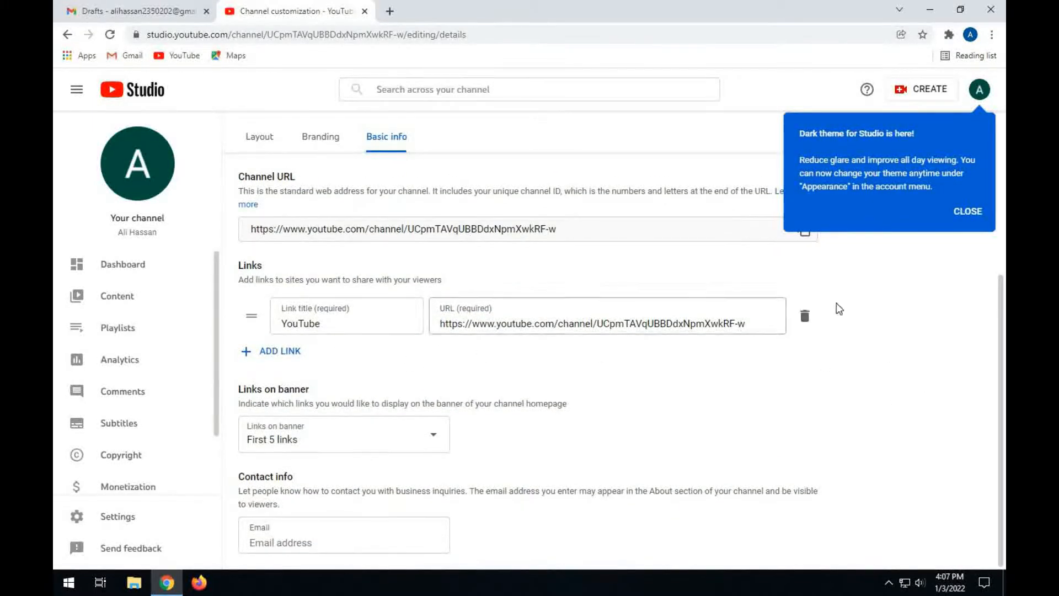
left_click(978, 219)
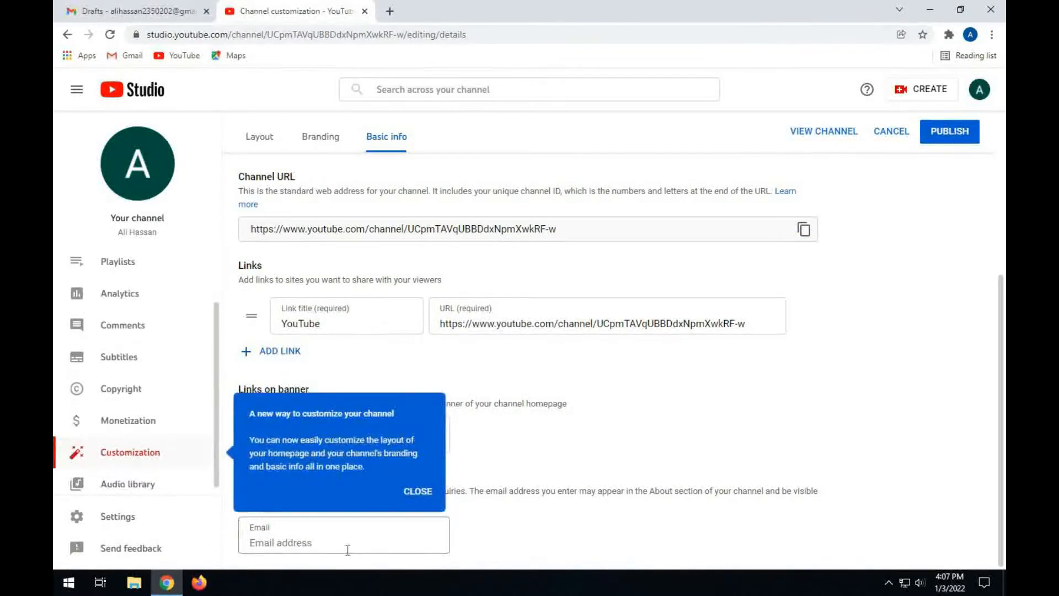
left_click(417, 492)
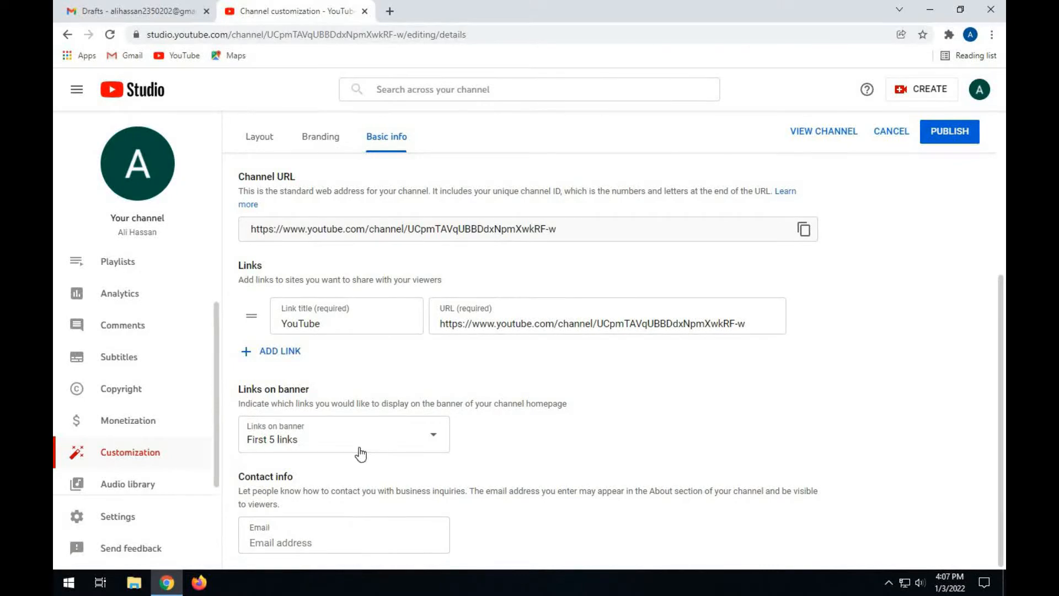
Publish the basic info changes and view the channel page.
scroll(642, 338, "up", 5)
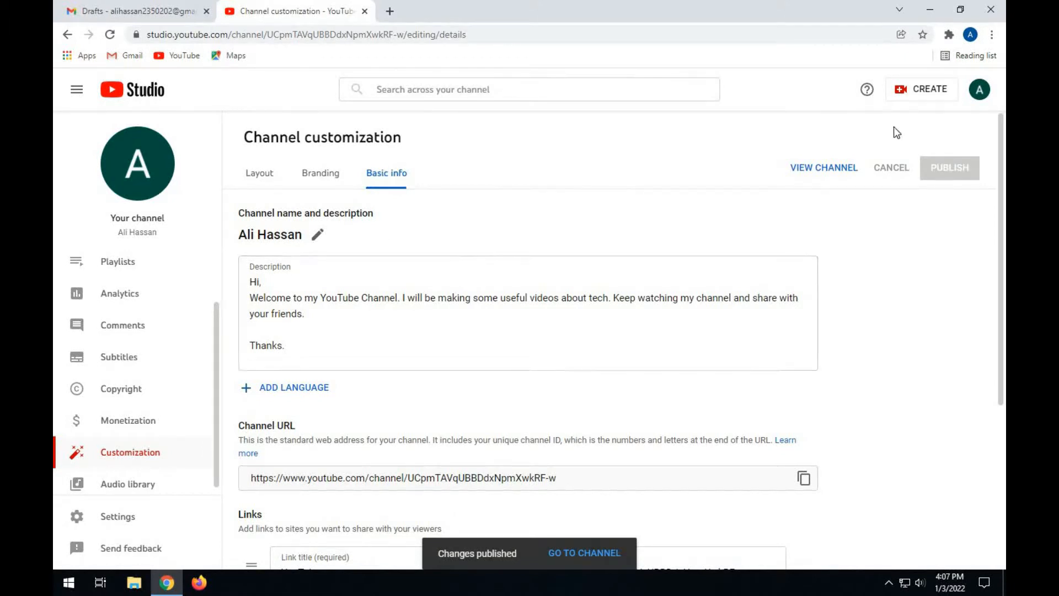
left_click(815, 170)
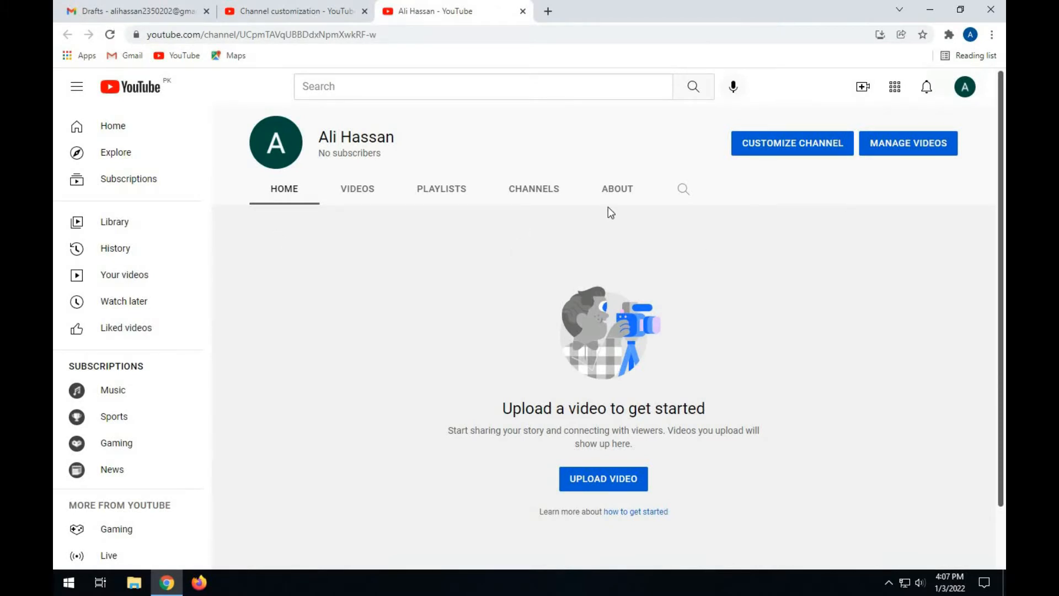
Close the channel page and review the picture, banner image and video watermark settings in the Branding section of Channel customization.
scroll(319, 279, "down", 1)
scroll(318, 279, "up", 1)
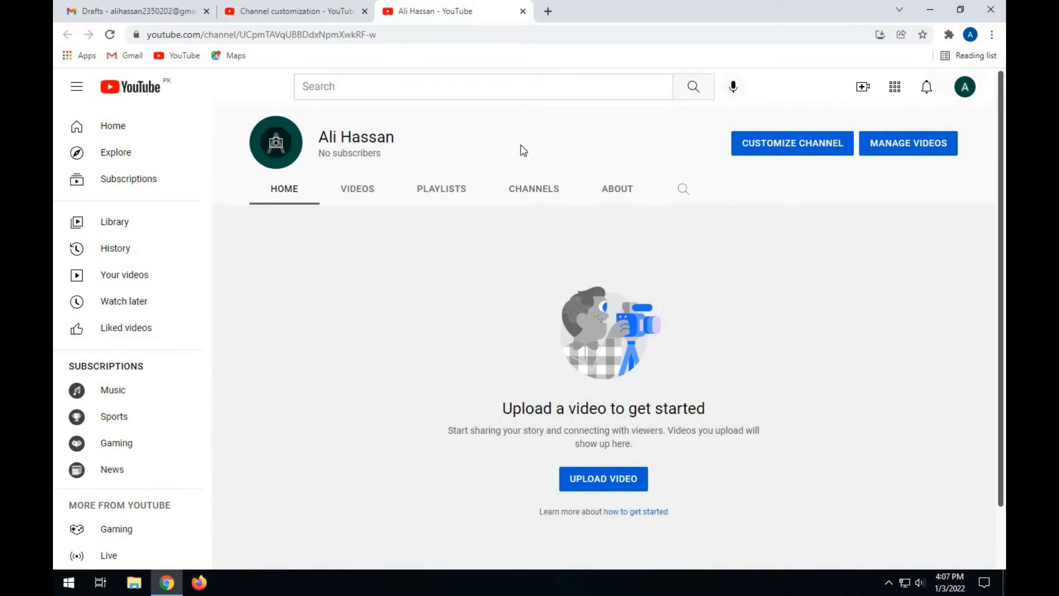
left_click(523, 11)
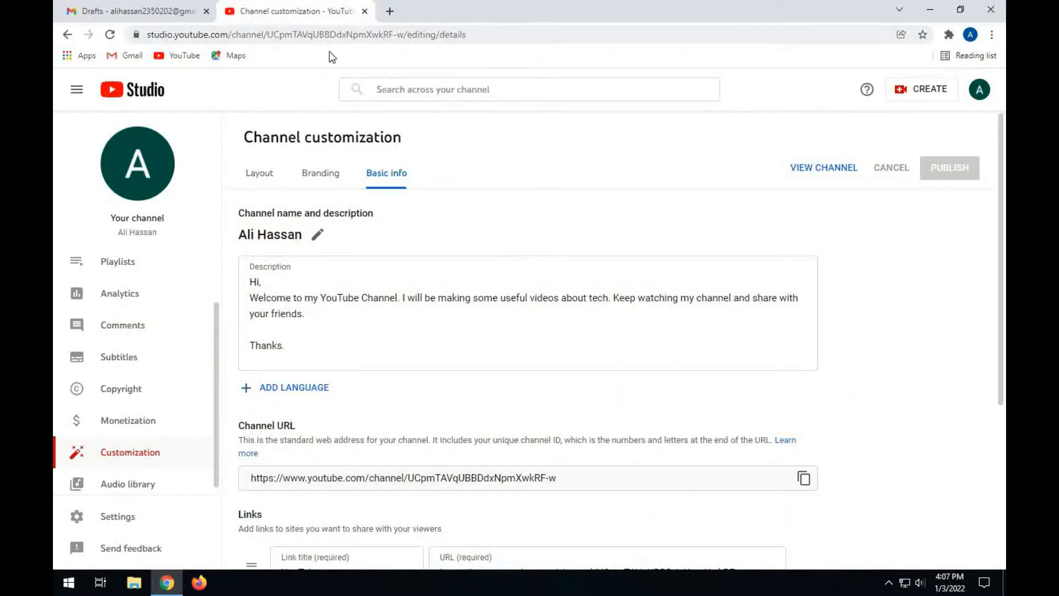
left_click(316, 175)
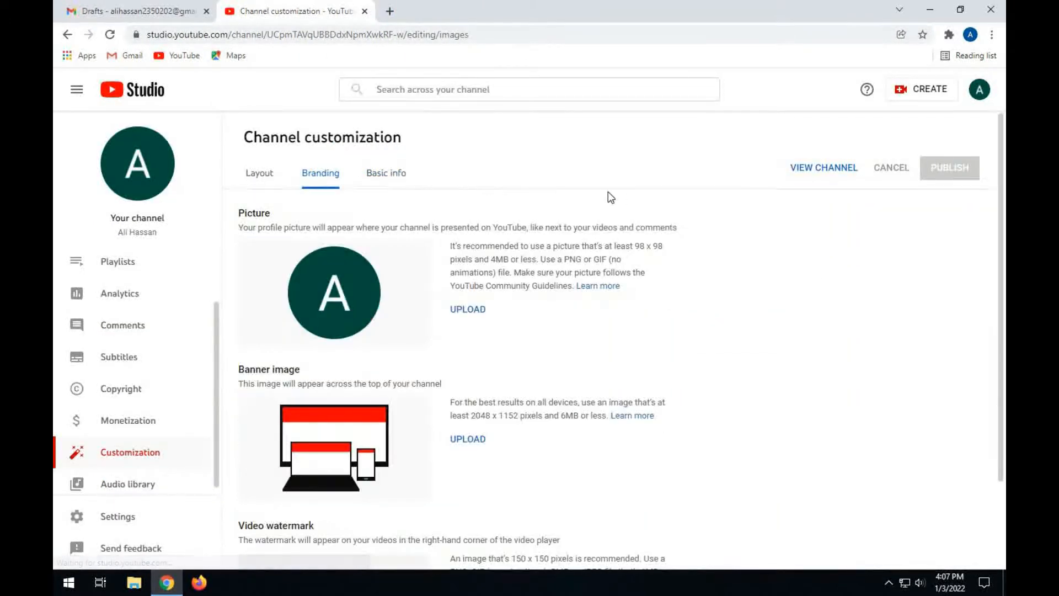
scroll(552, 221, "down", 2)
scroll(482, 226, "up", 2)
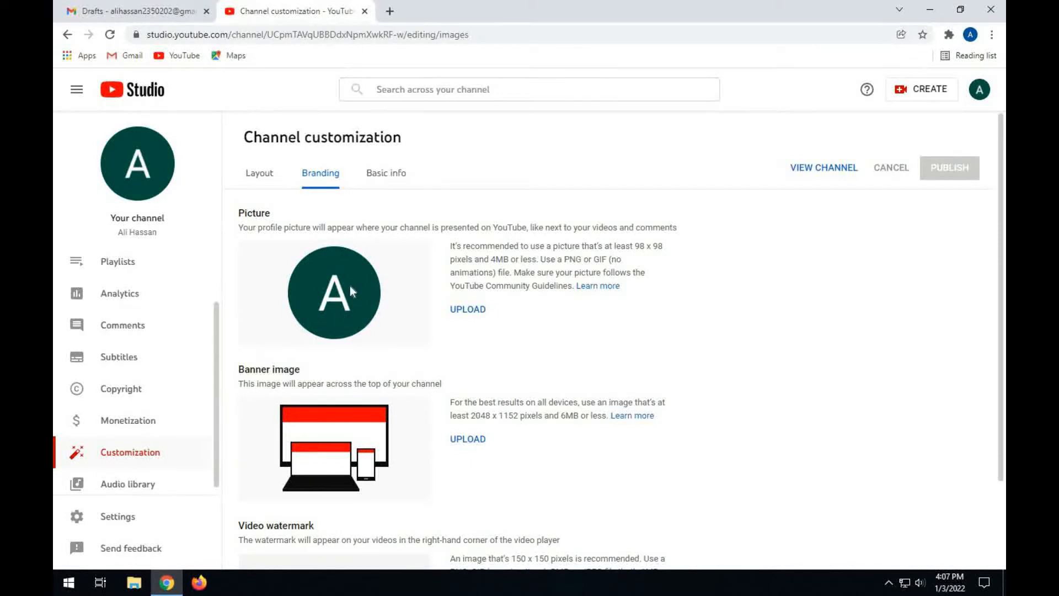
scroll(359, 495, "down", 2)
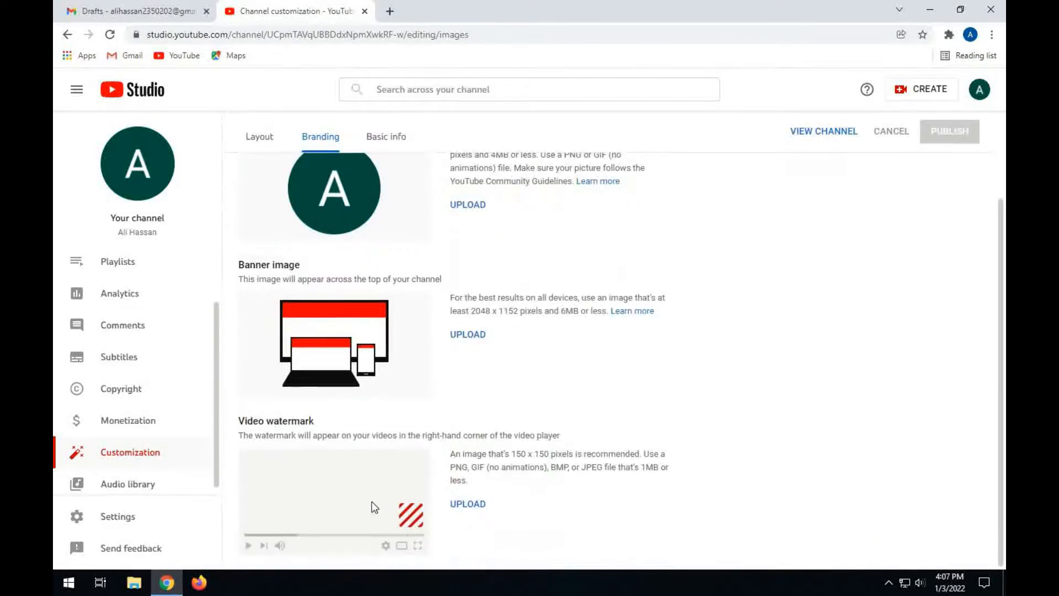
scroll(416, 390, "up", 2)
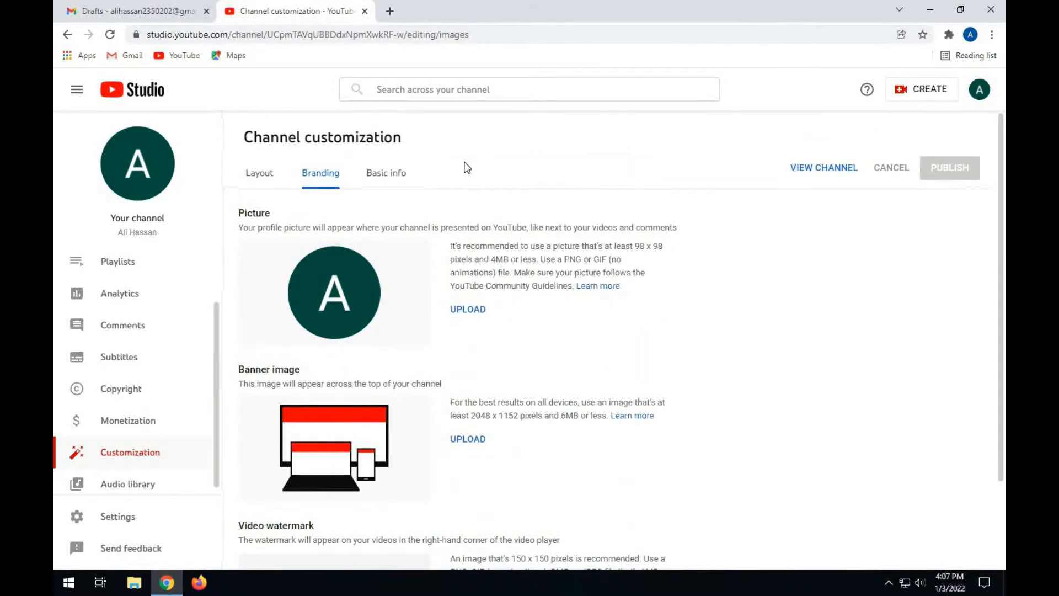
Open canva.com in a new browser tab and search the design types for "youtube ic".
left_click(389, 11)
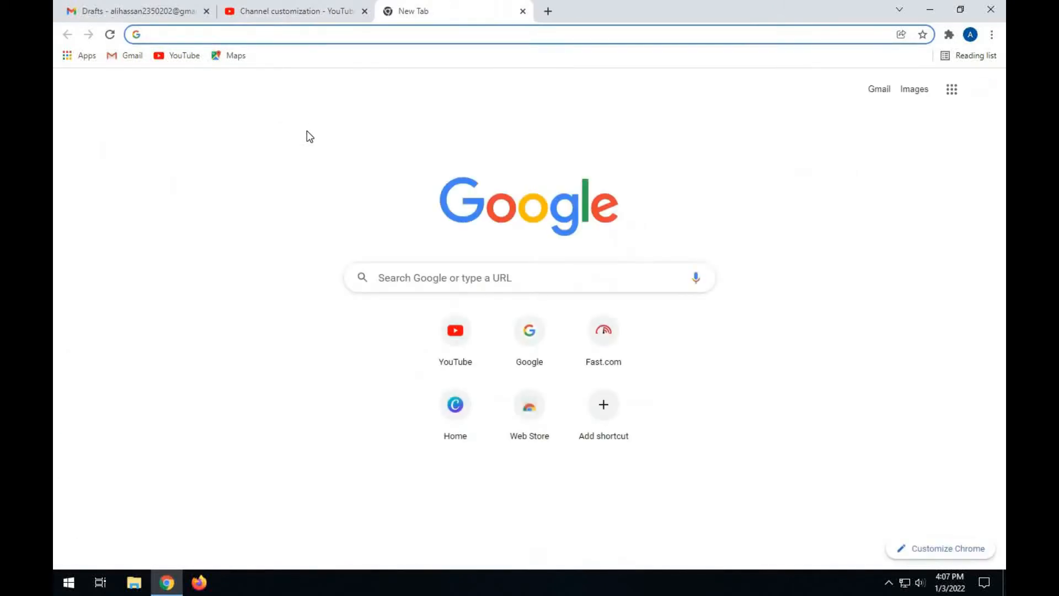
type("canva.com")
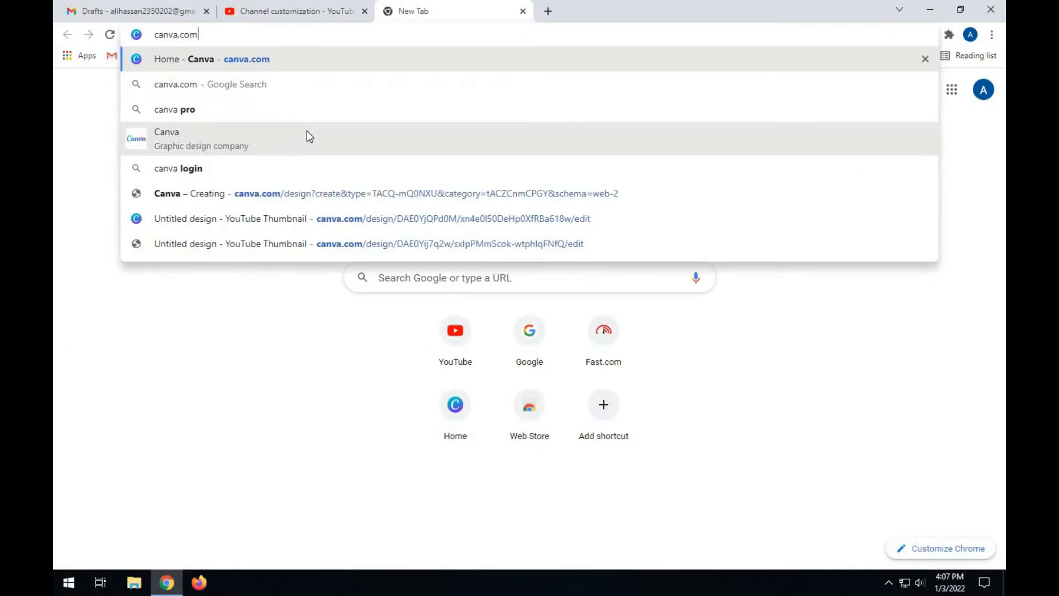
key("Return")
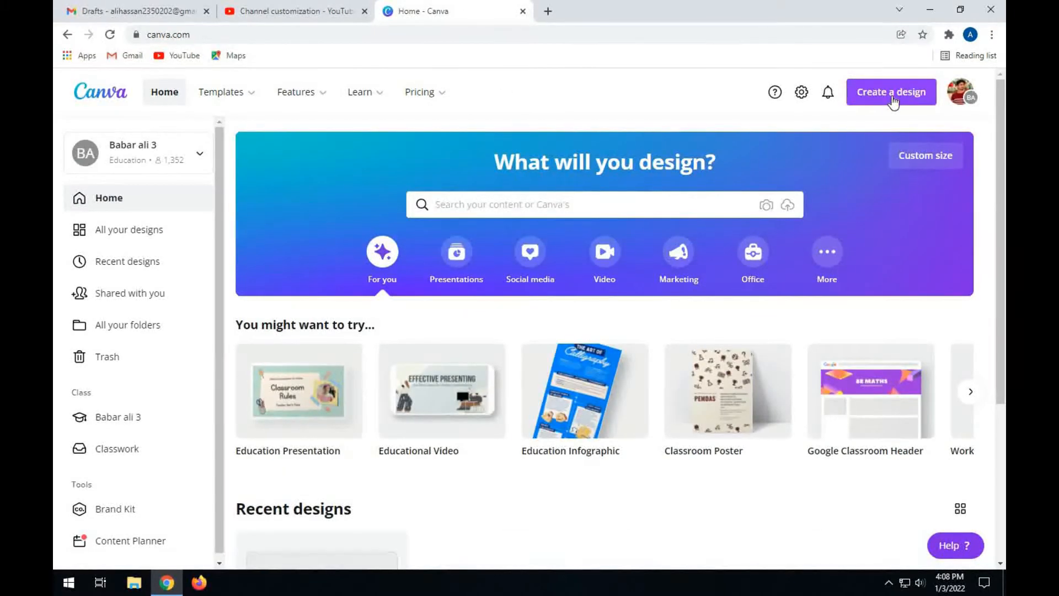
left_click(891, 92)
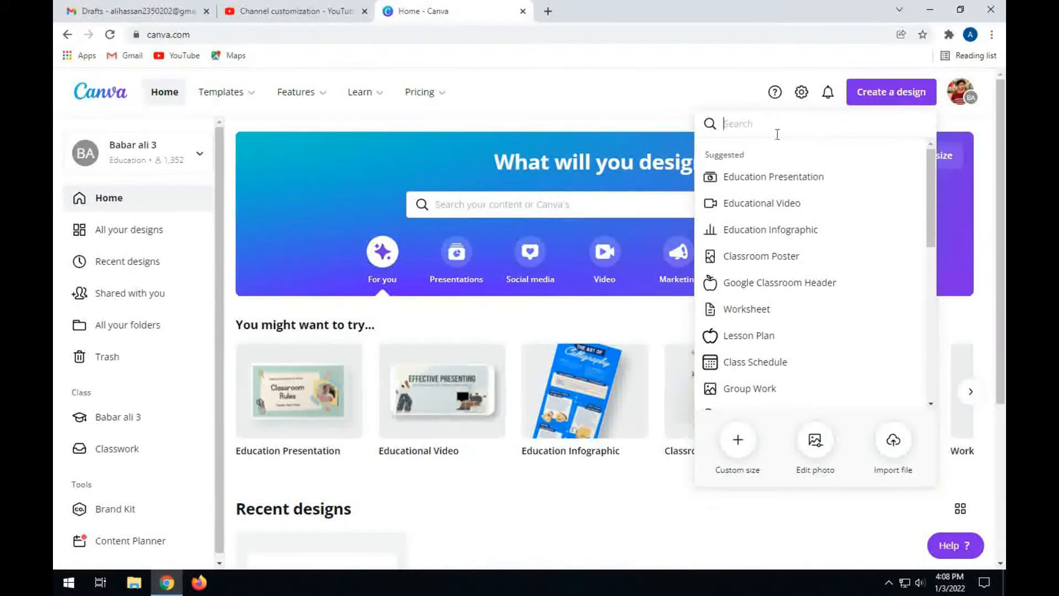
type("youtube ")
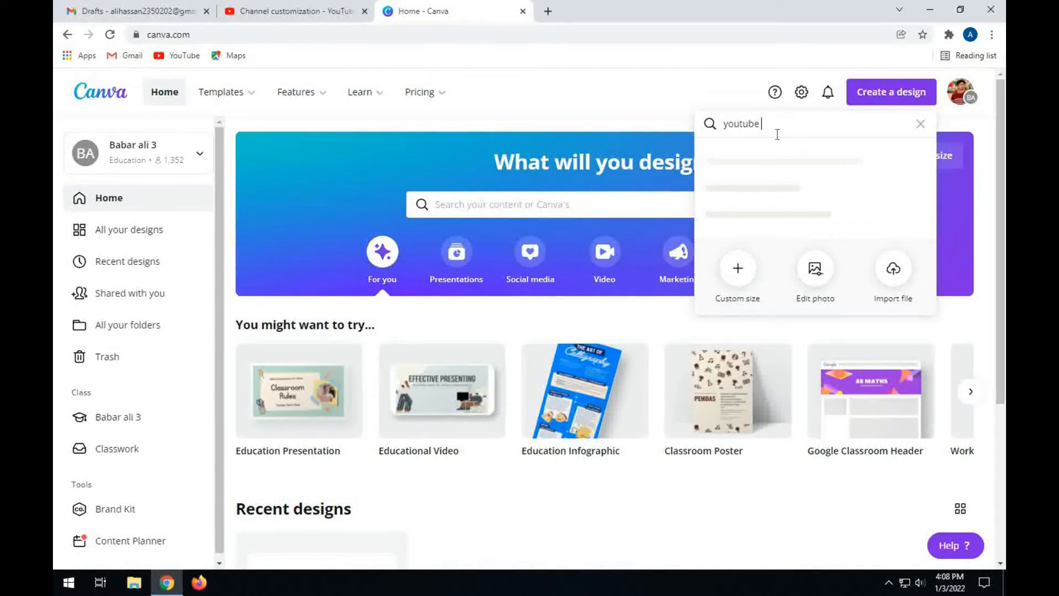
type("ic")
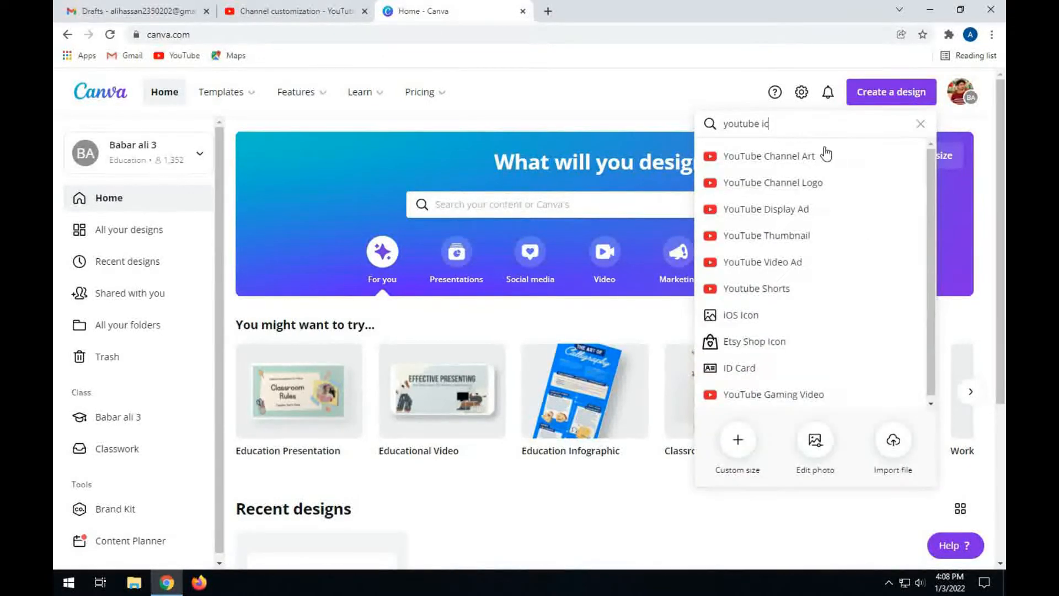
Start a YouTube Channel Logo design, add a second page, dismiss the page timing tip and delete the extra page.
left_click(813, 191)
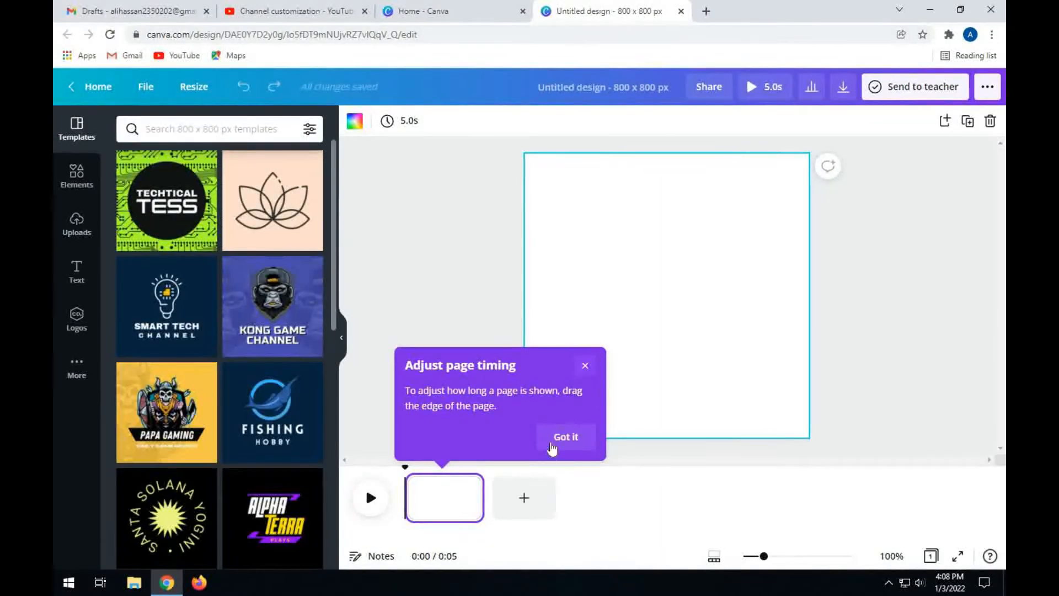
left_click(524, 499)
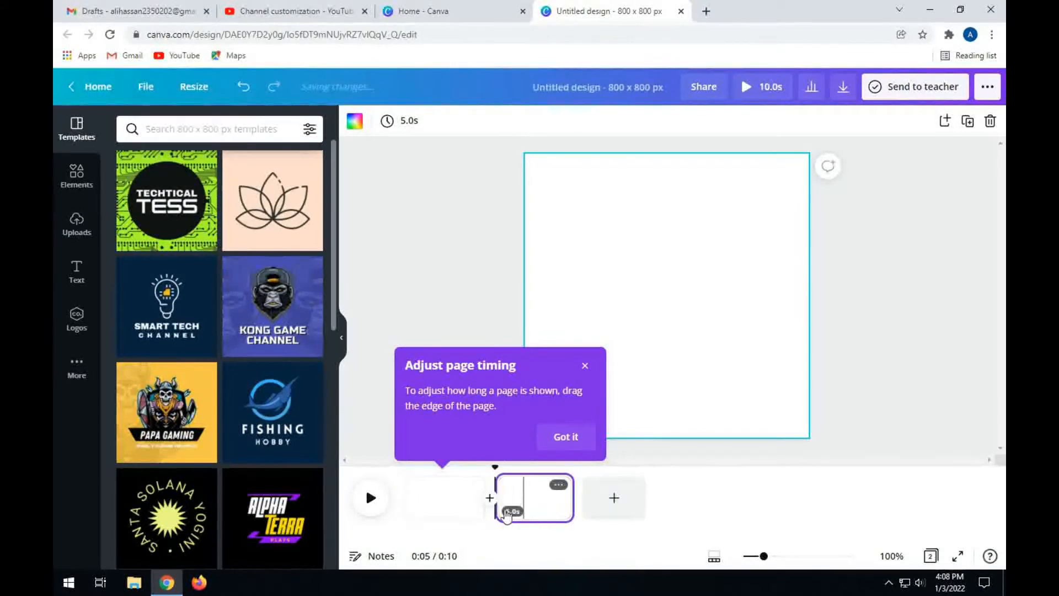
left_click(583, 368)
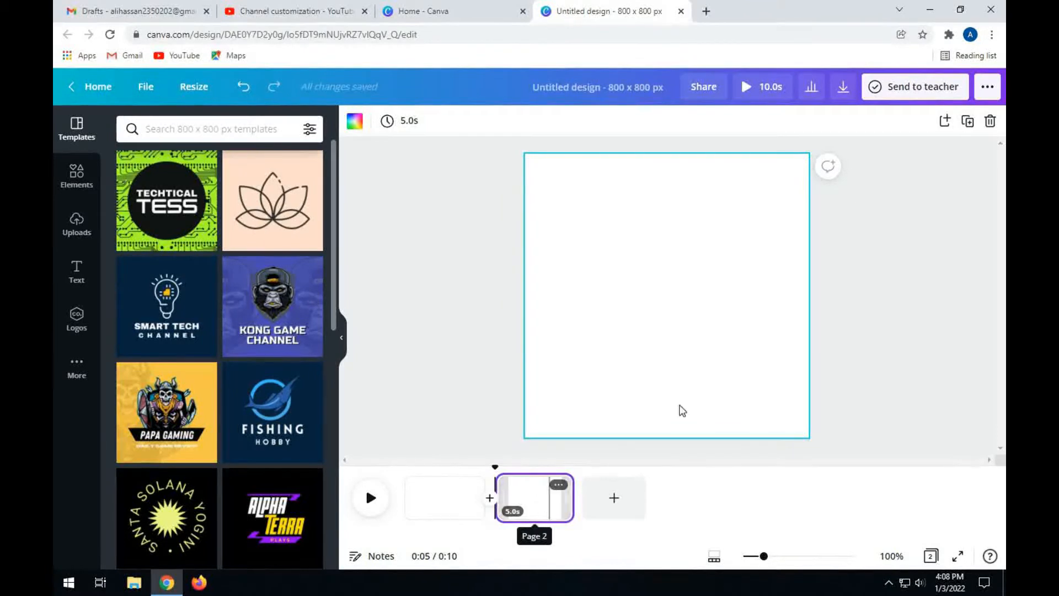
left_click(990, 121)
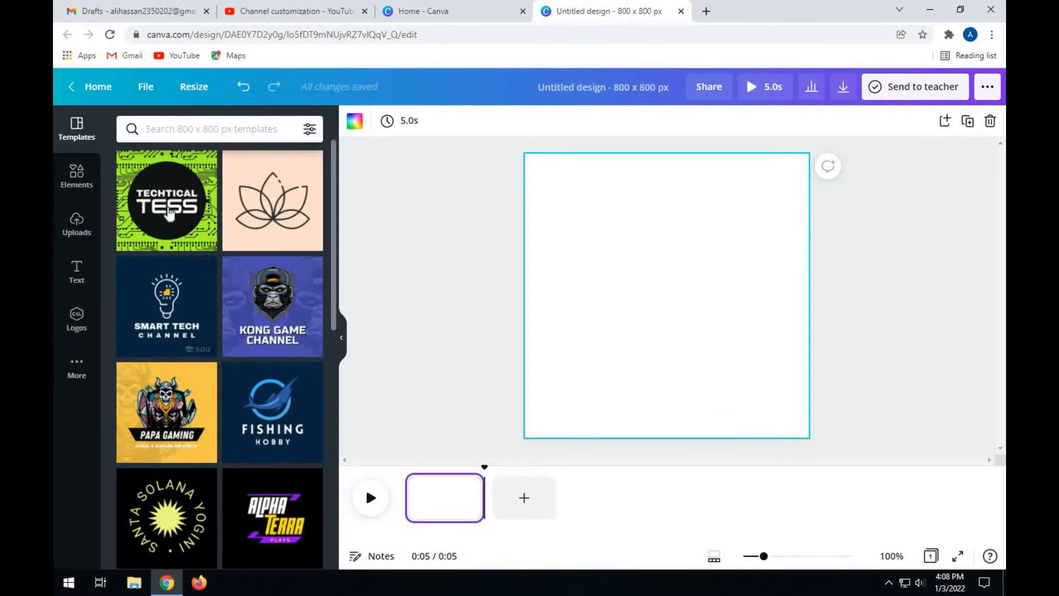
scroll(234, 237, "down", 8)
scroll(234, 237, "down", 10)
scroll(226, 251, "down", 3)
left_click(387, 120)
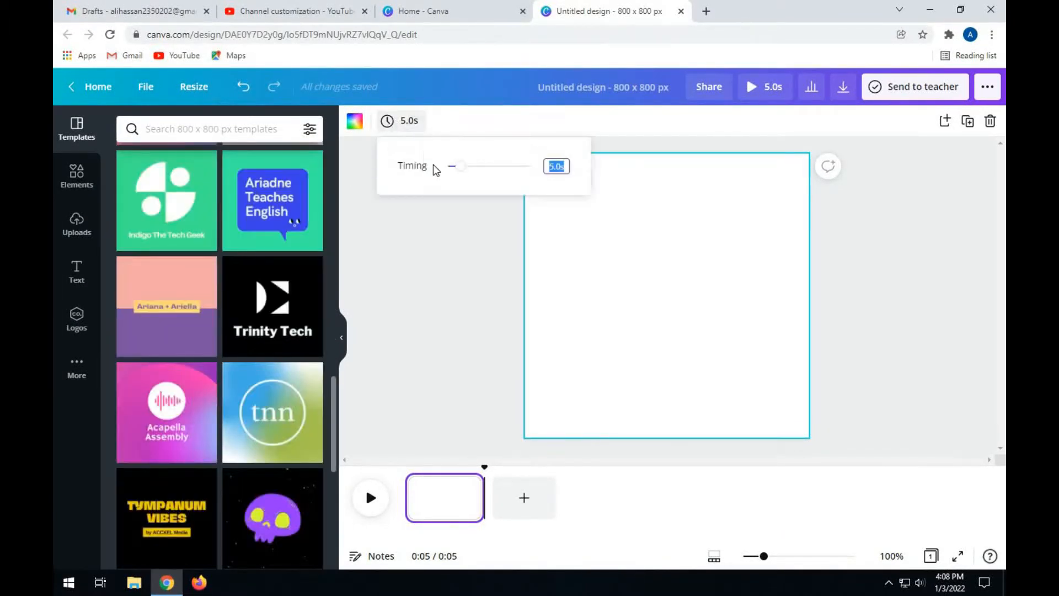
left_click(428, 216)
mouse_move(461, 502)
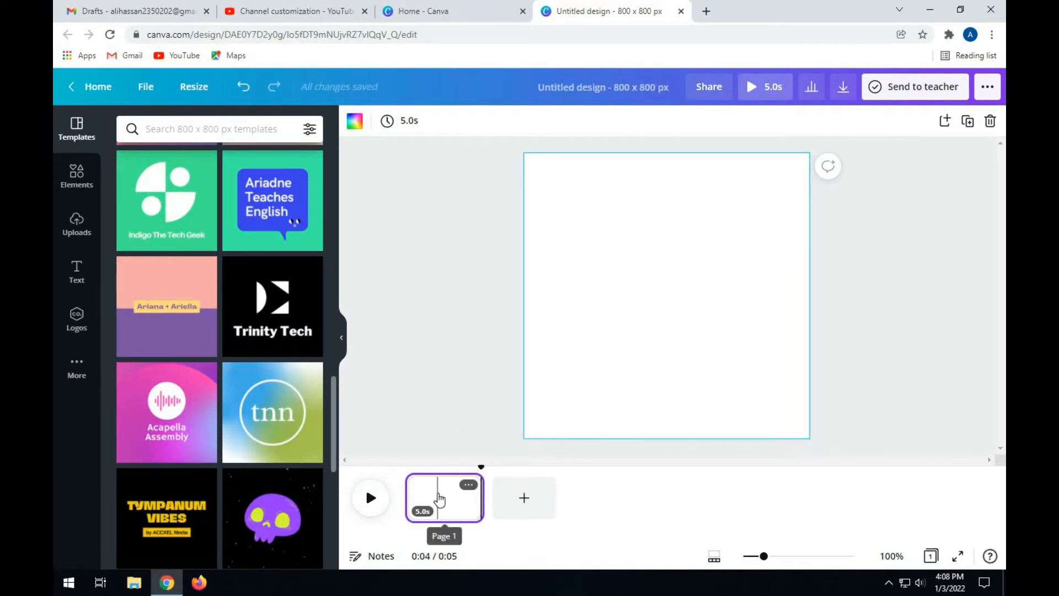
right_click(439, 499)
left_click(480, 372)
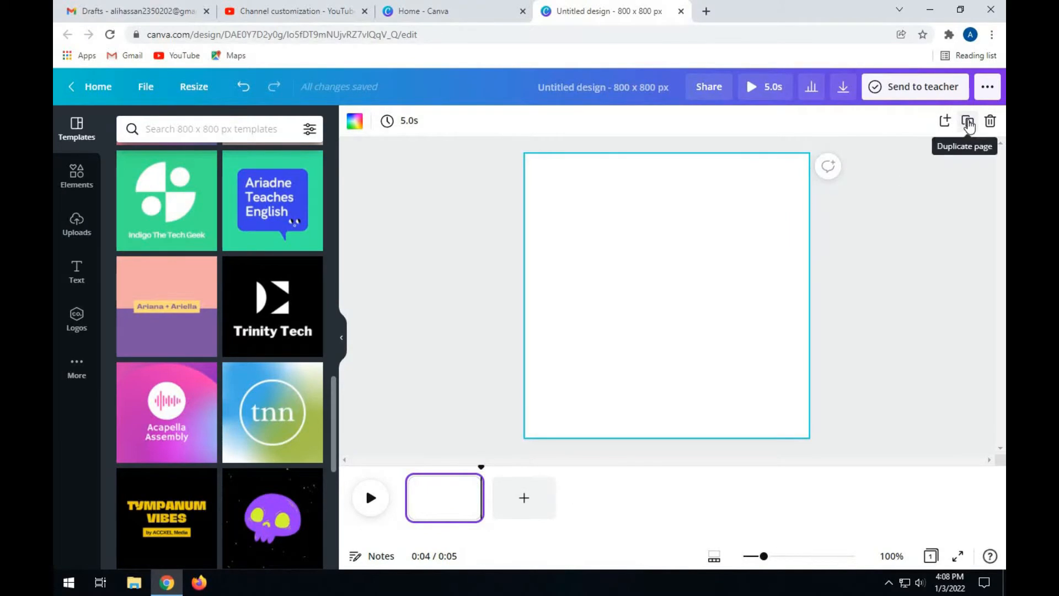
Duplicate the blank page and delete the first of the two pages.
left_click(966, 122)
left_click(742, 272)
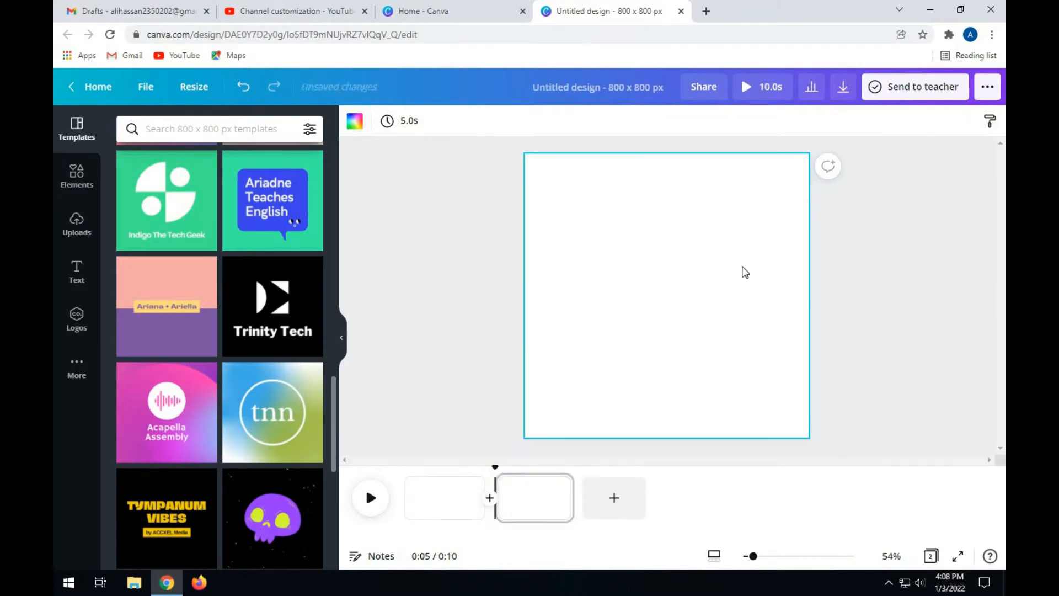
left_click(843, 236)
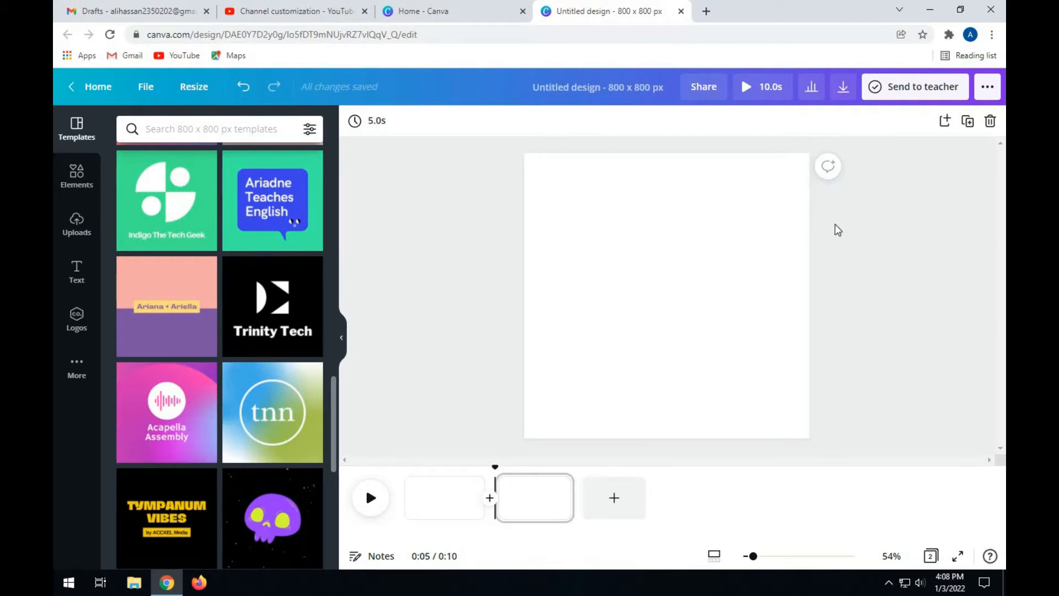
right_click(421, 501)
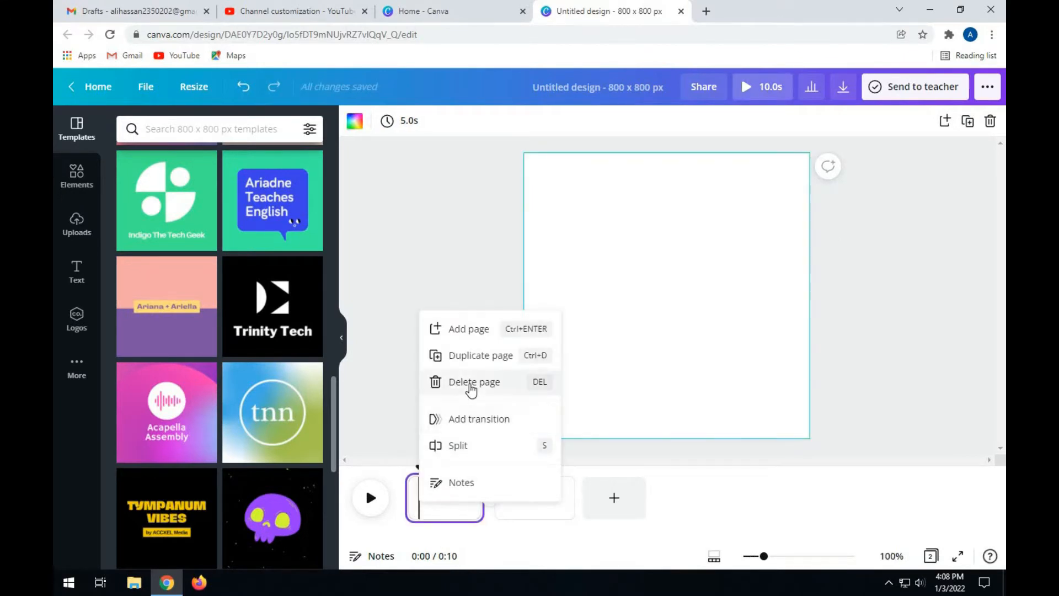
left_click(472, 383)
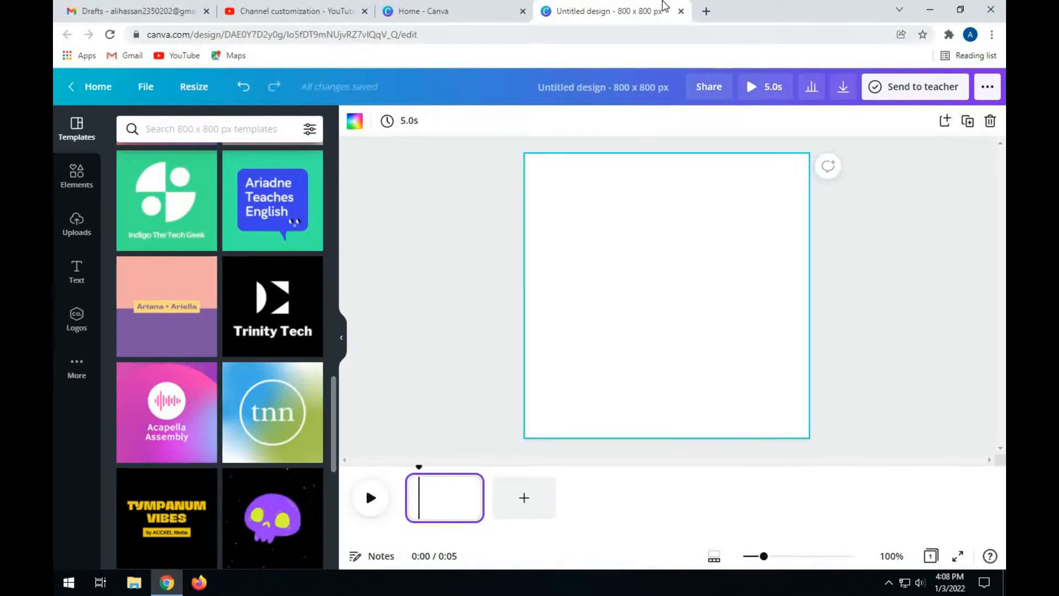
Close the logo design, then try a YouTube Channel Art design and close it as well.
left_click(681, 11)
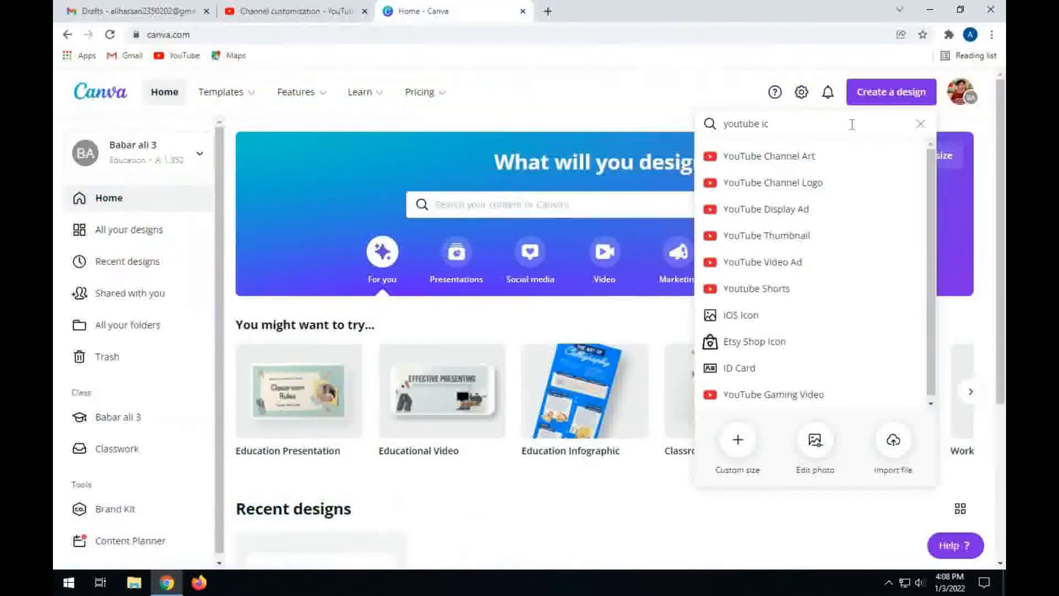
left_click(808, 167)
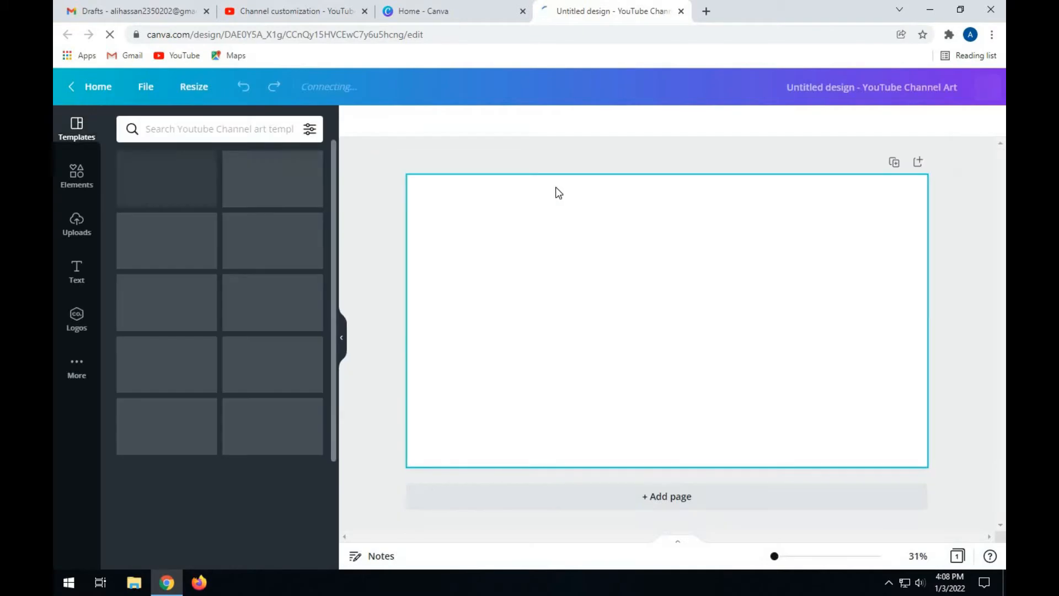
left_click(681, 11)
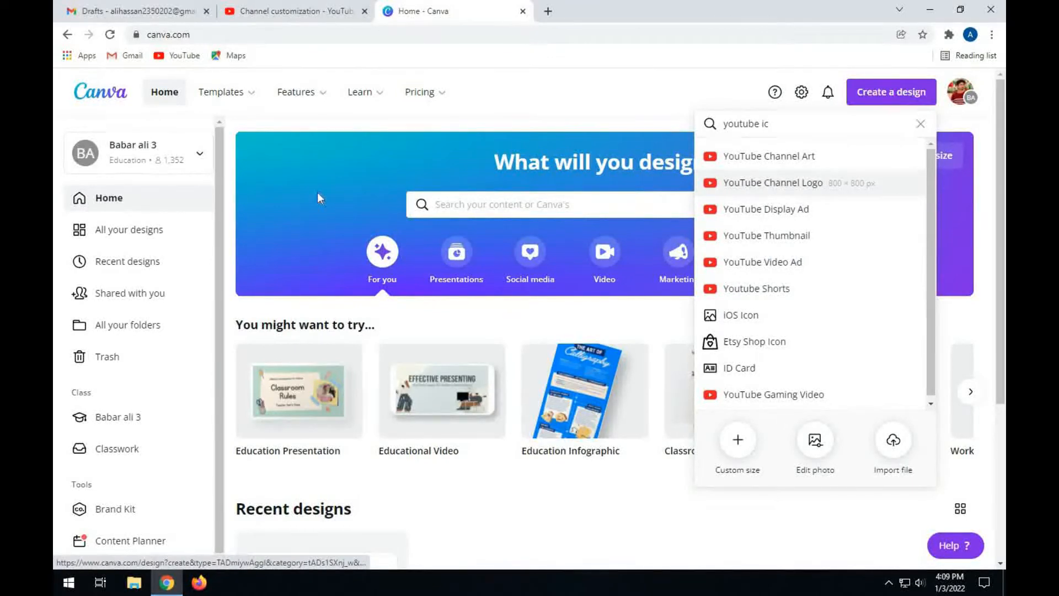
Create a new YouTube Channel Logo design and search its templates for "tech".
left_click(772, 183)
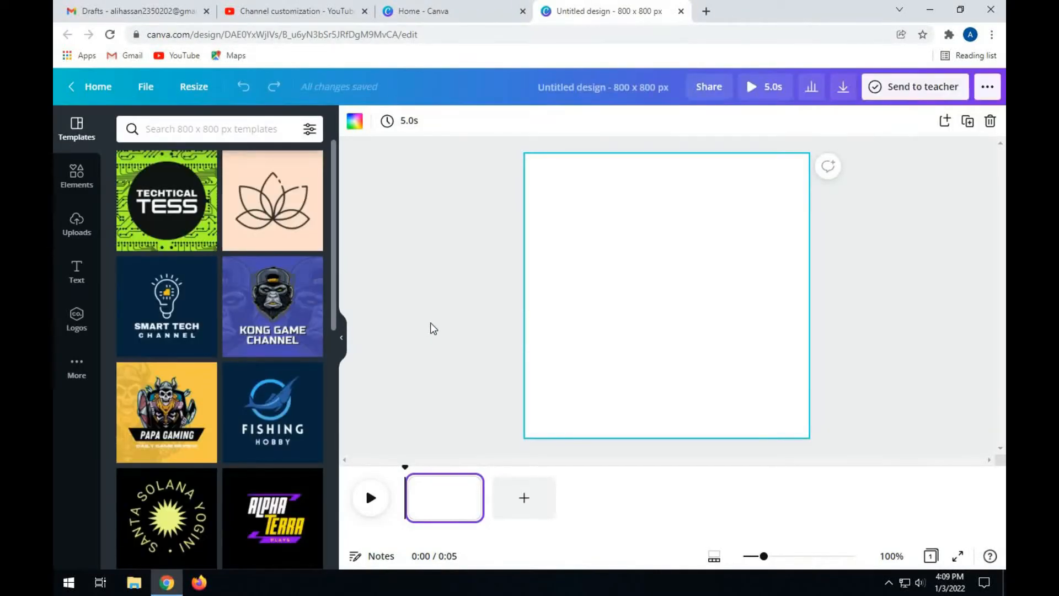
scroll(255, 264, "down", 6)
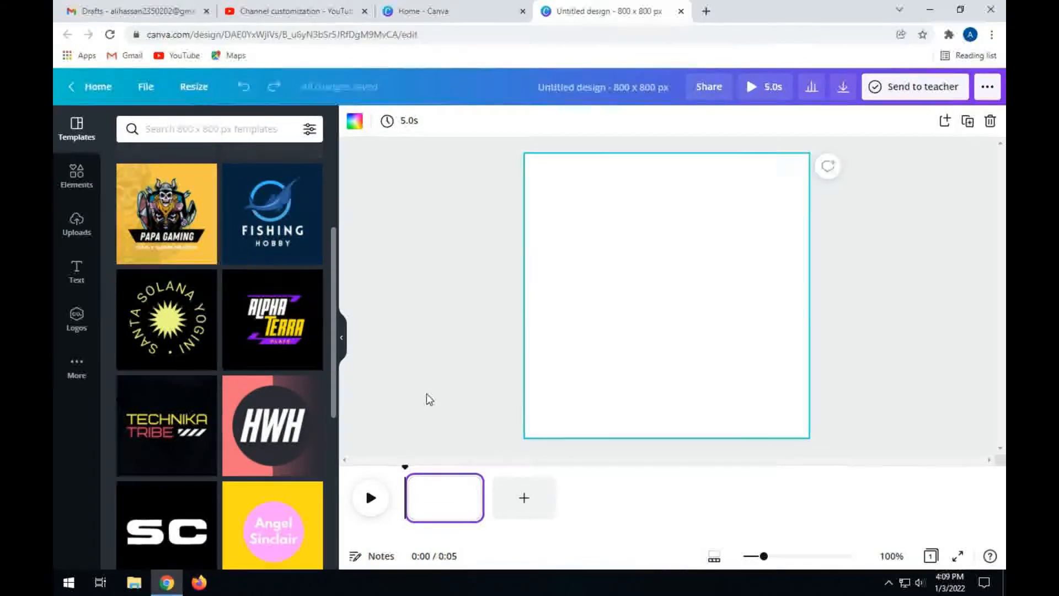
scroll(225, 466, "down", 10)
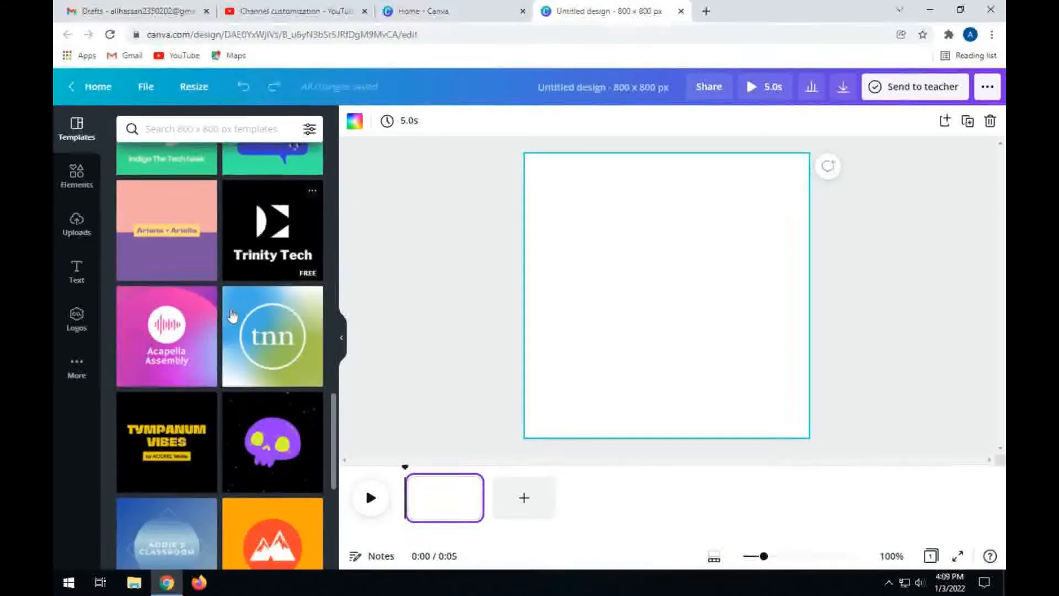
scroll(232, 316, "down", 5)
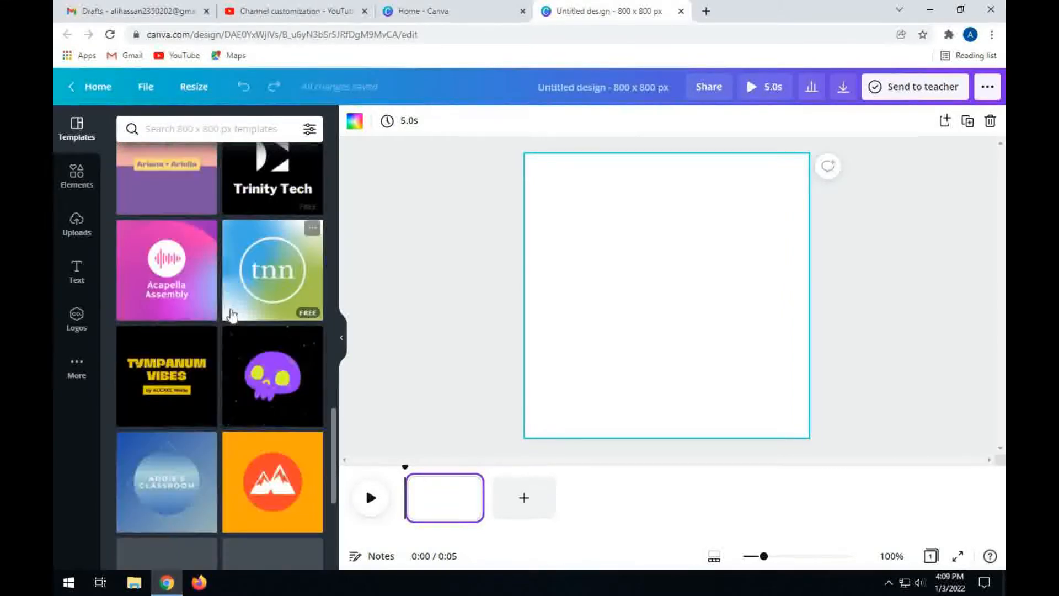
scroll(225, 274, "up", 4)
left_click(236, 130)
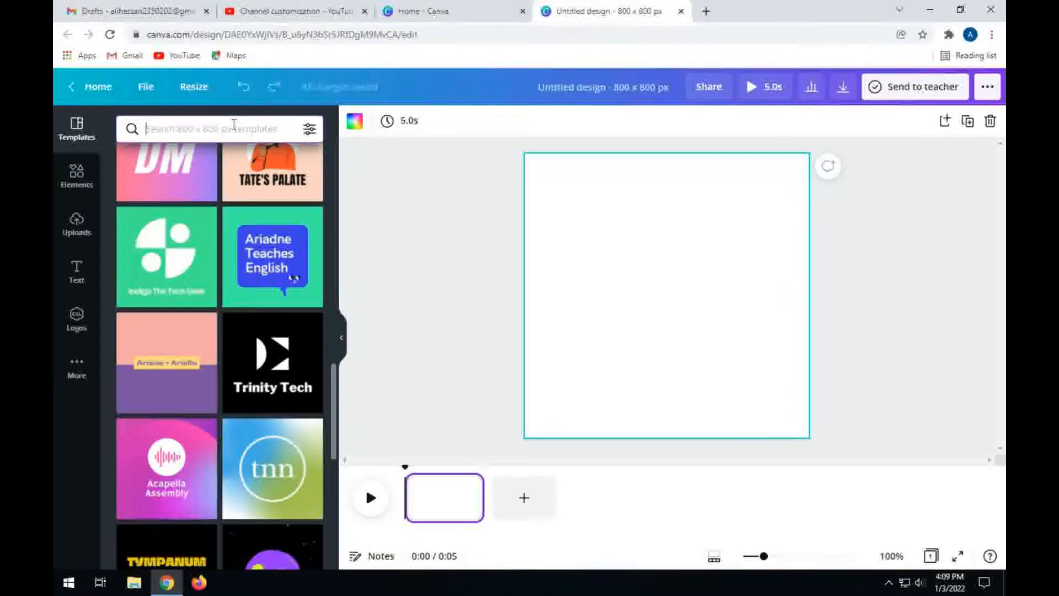
type("tech")
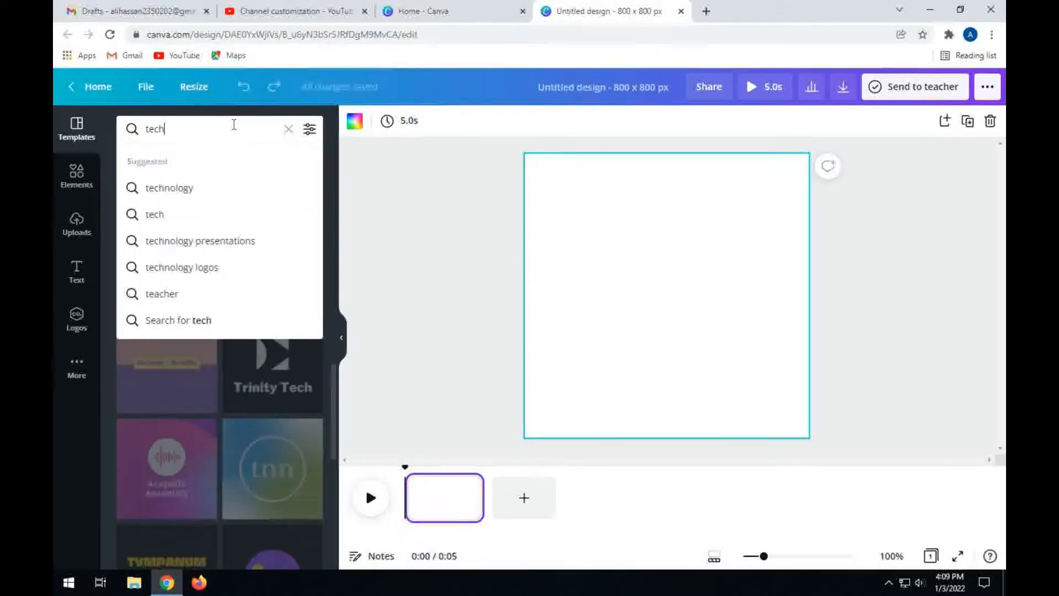
key("Return")
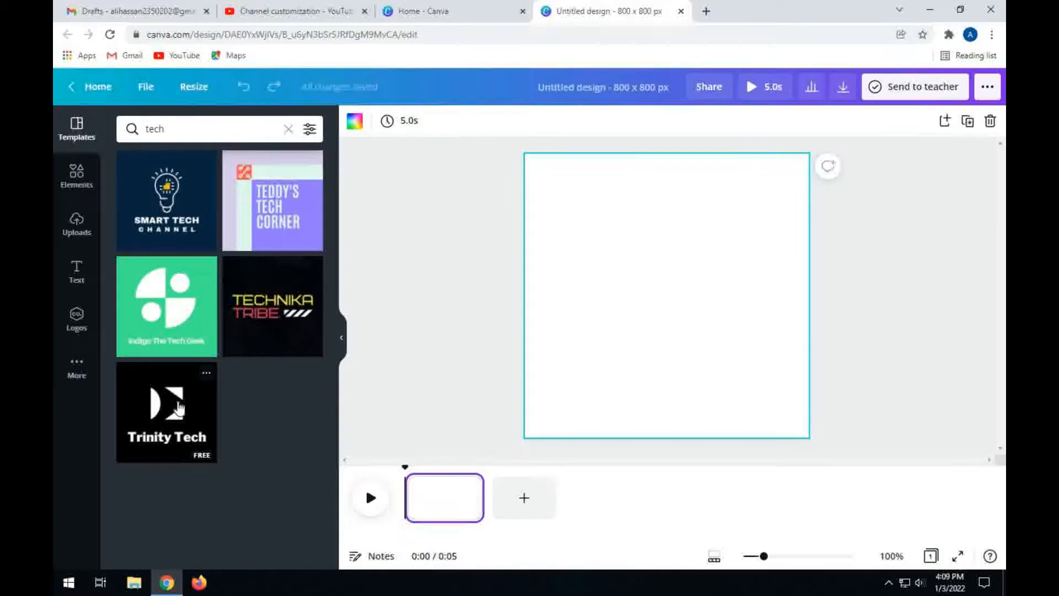
Apply the Trinity Tech logo template and replace its title text with "Ali Tech Video".
left_click(178, 408)
double_click(642, 367)
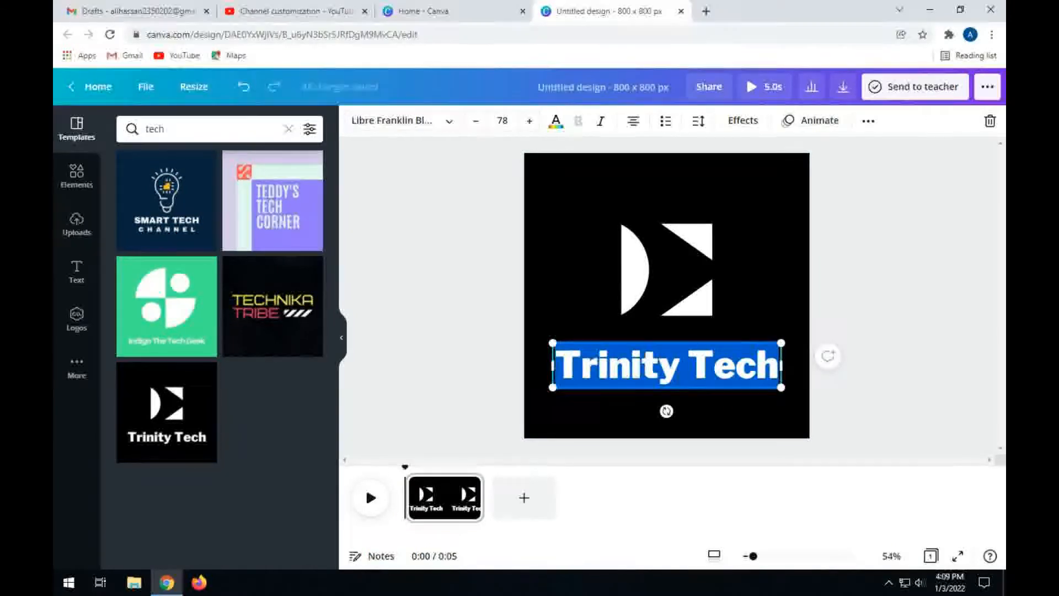
type("A")
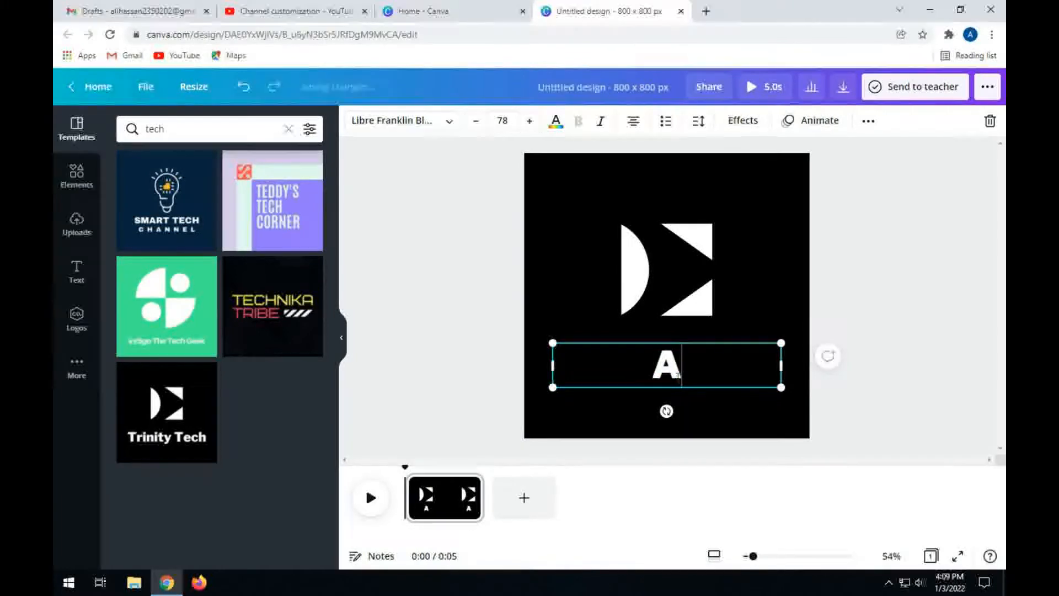
type("Ii Tech")
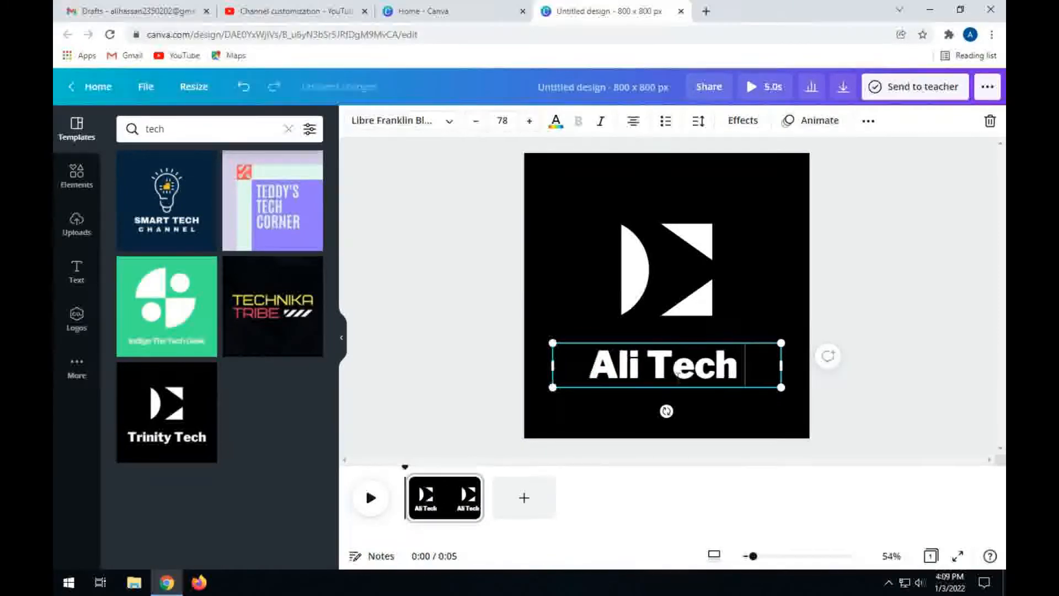
type(" Video")
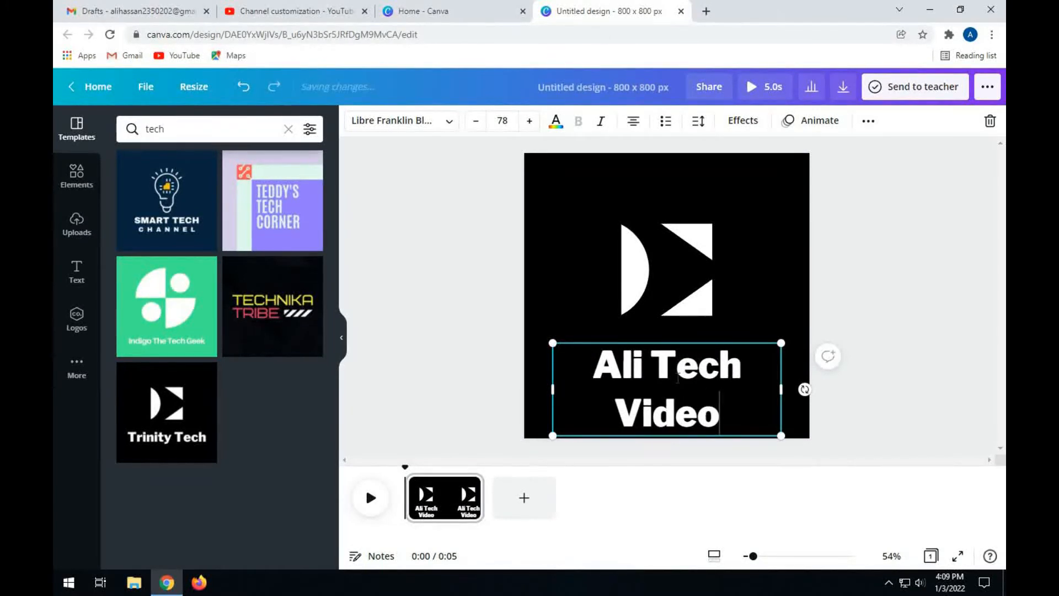
left_click(998, 135)
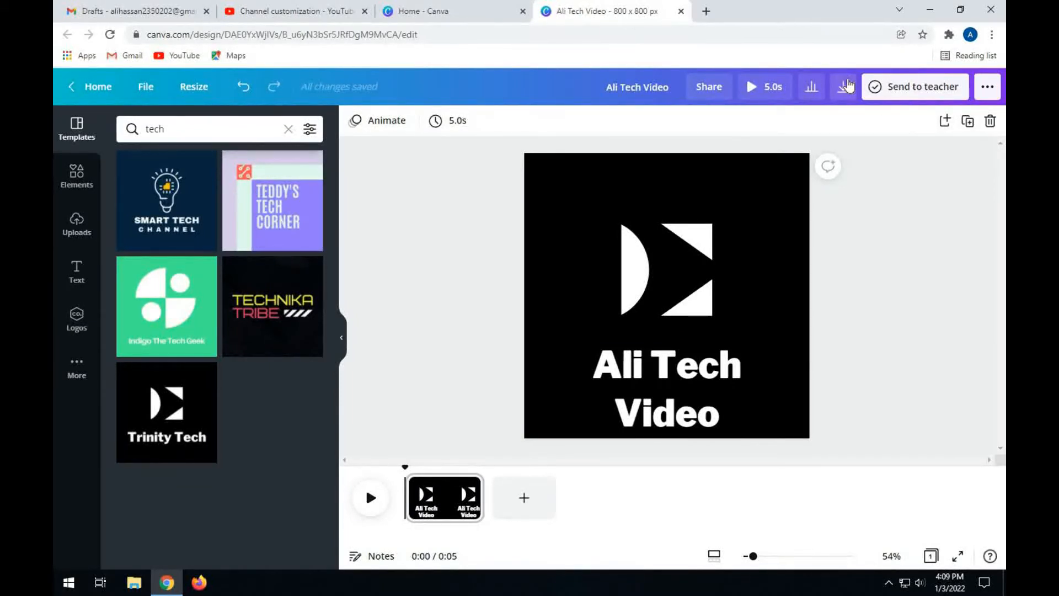
Download the logo as a PNG with a transparent background, keeping the download settings saved.
left_click(846, 86)
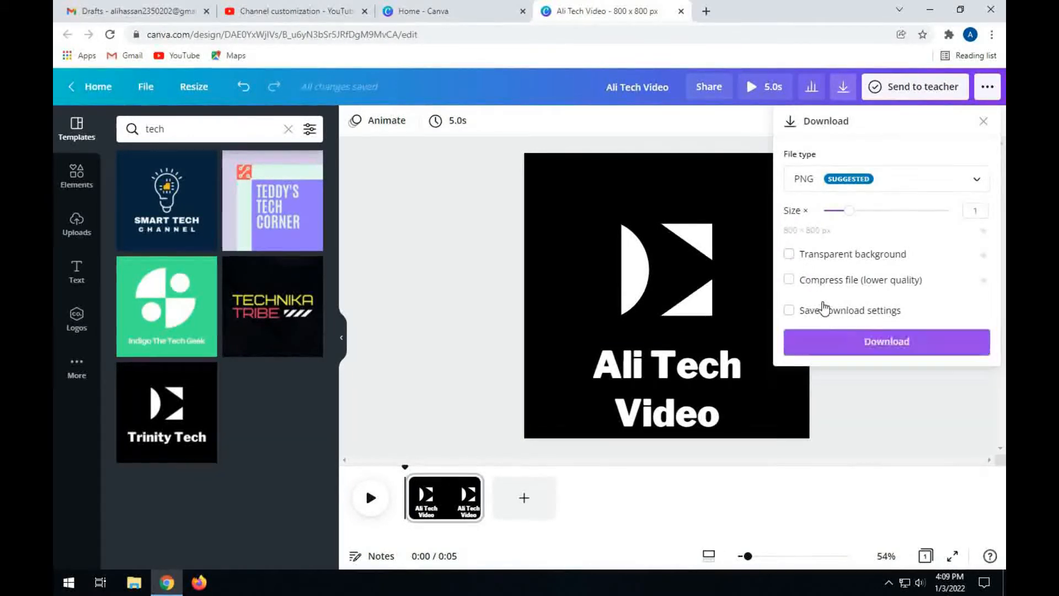
left_click(794, 311)
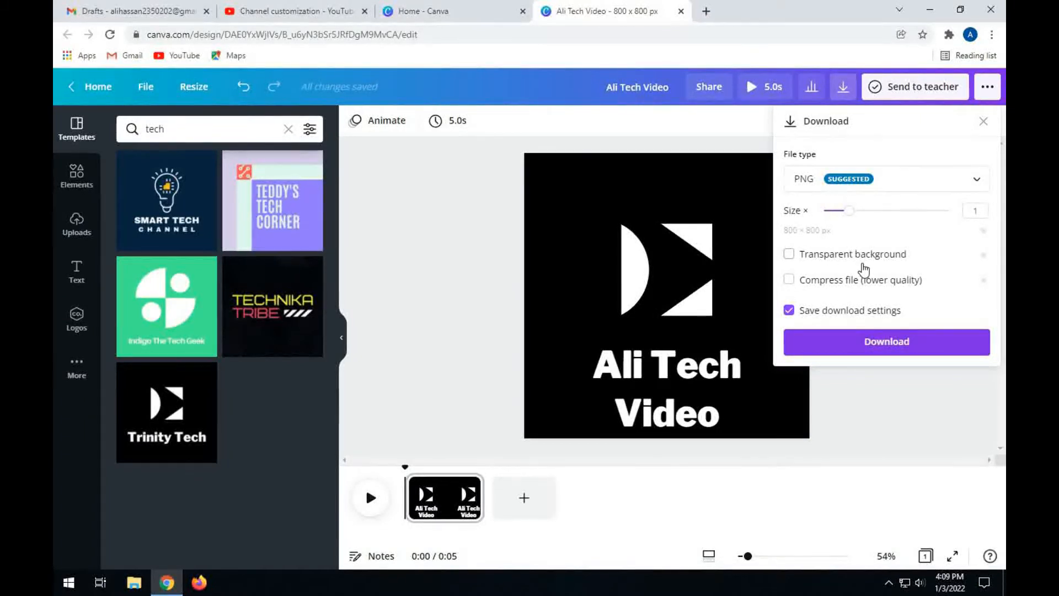
left_click(792, 254)
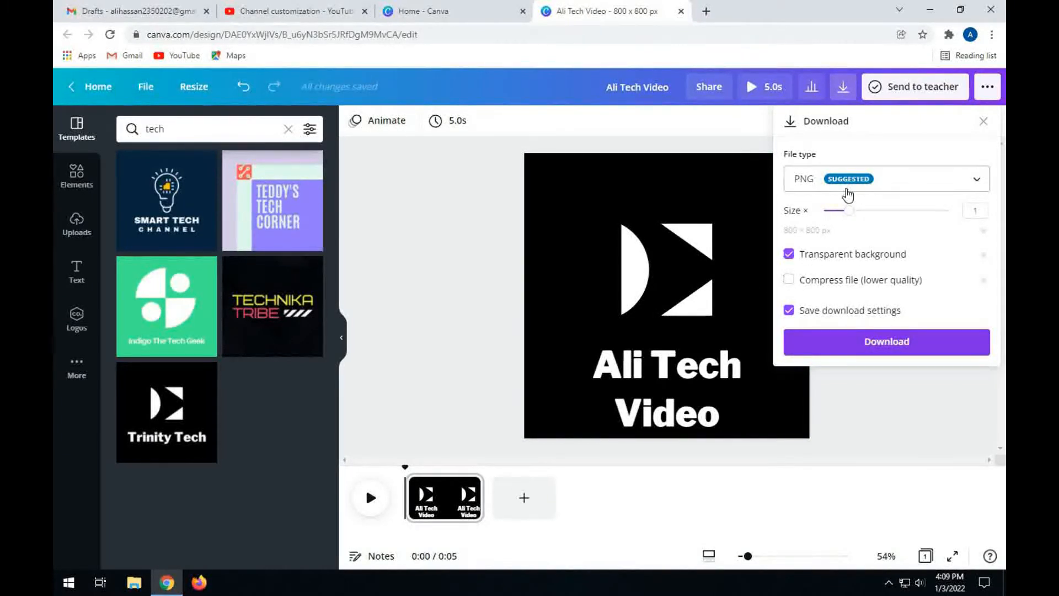
left_click(868, 343)
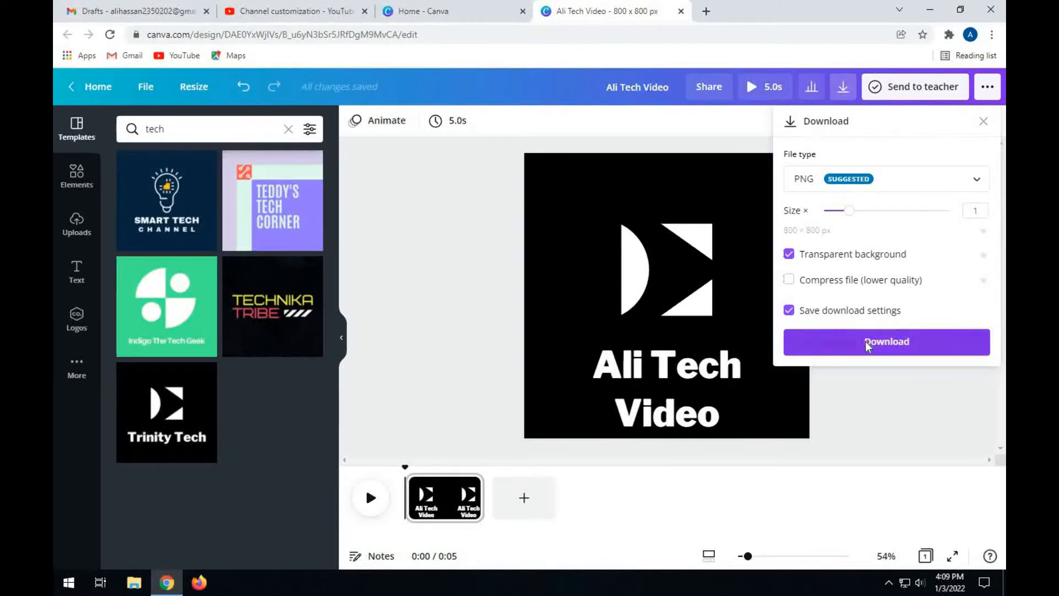
left_click(868, 344)
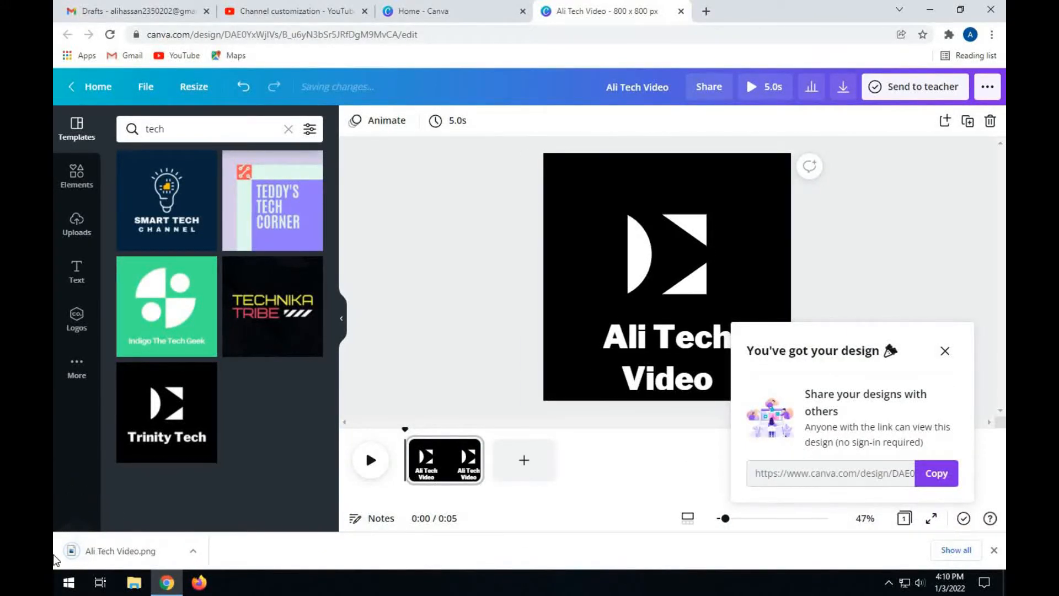
left_click(320, 17)
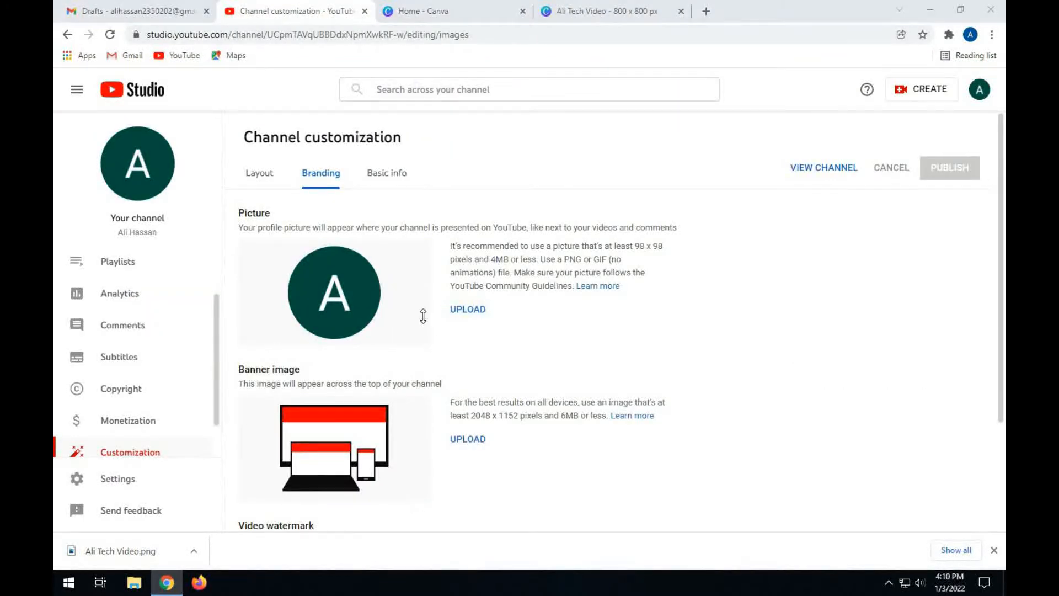
left_click(467, 308)
left_click(113, 114)
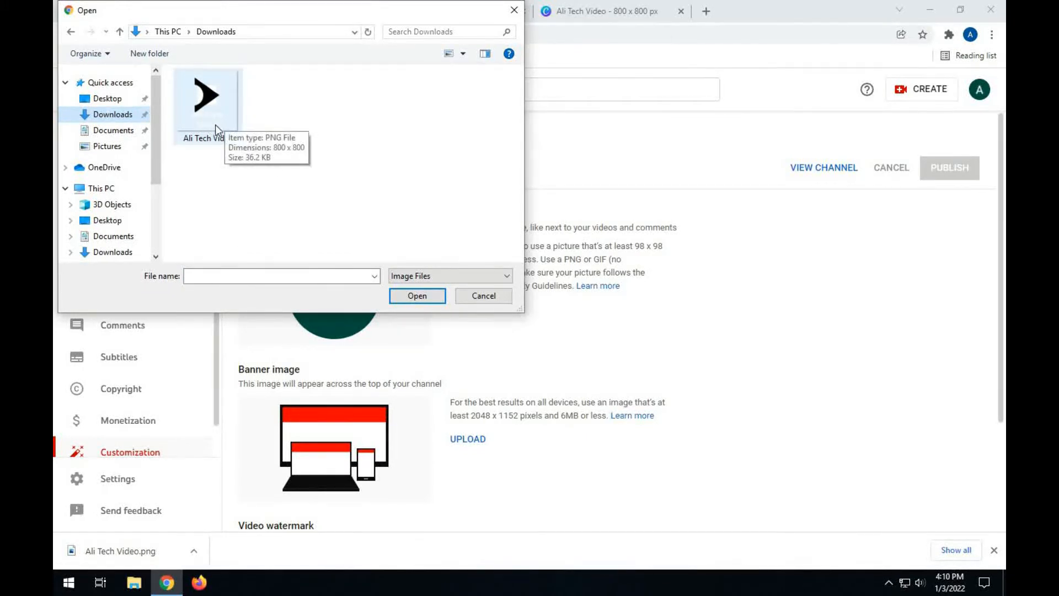
left_click(484, 296)
Return to the Canva logo design and recolor the "Ali Tech Video" text black.
left_click(578, 7)
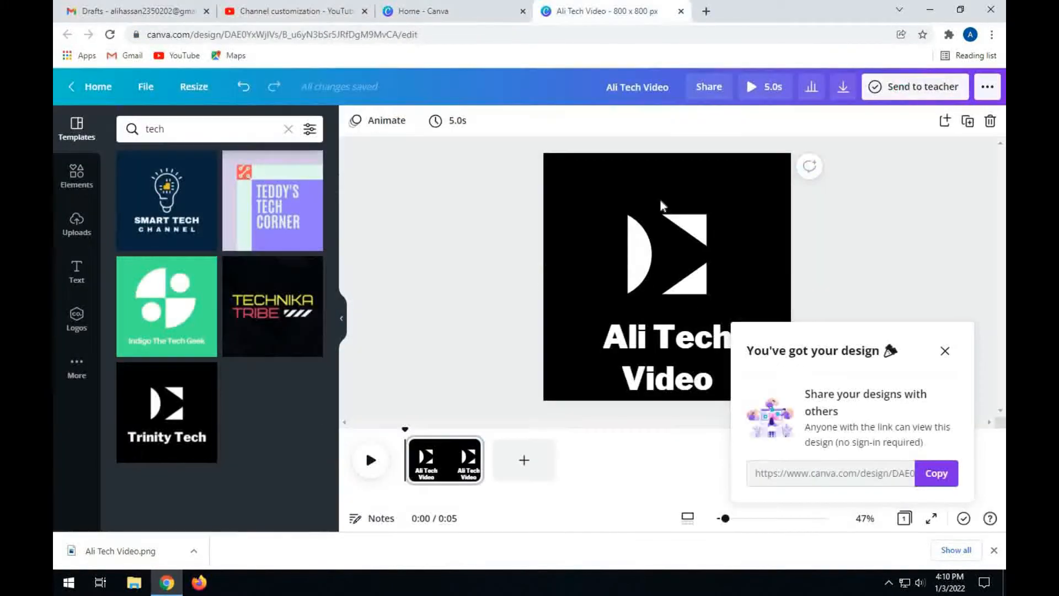
left_click(665, 353)
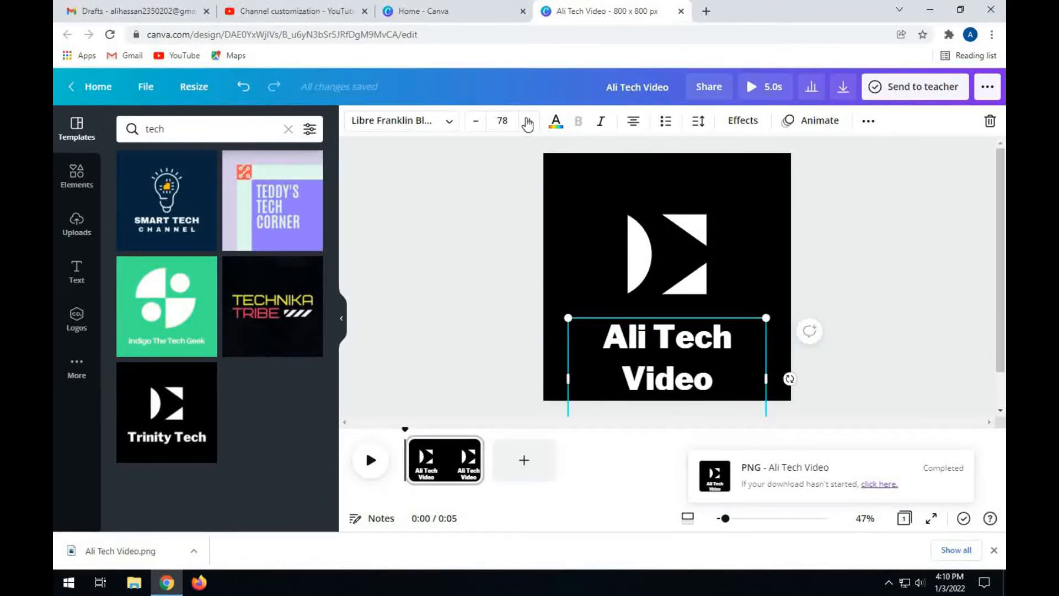
left_click(556, 120)
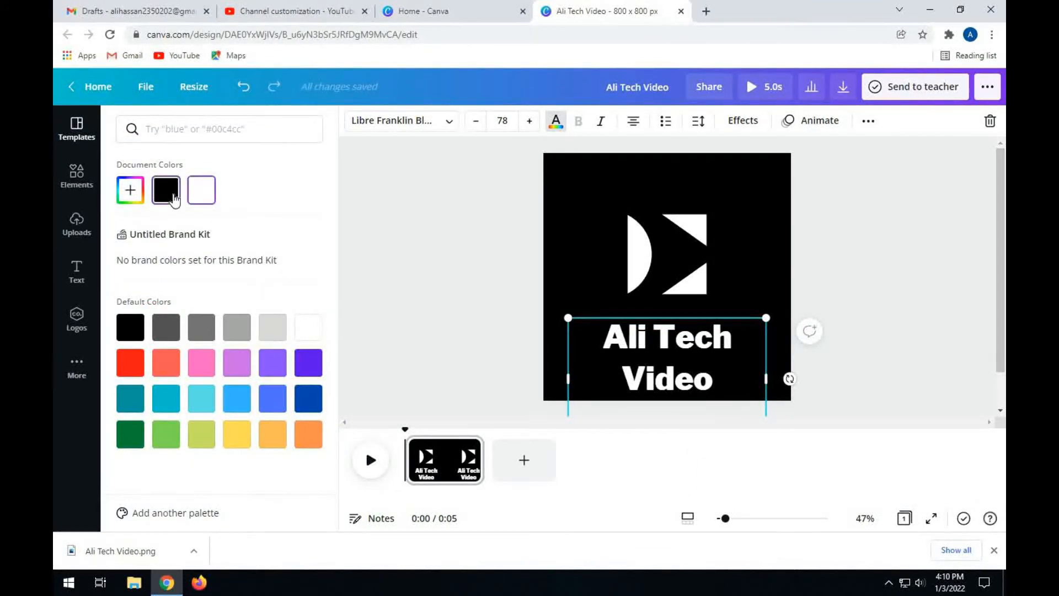
left_click(165, 193)
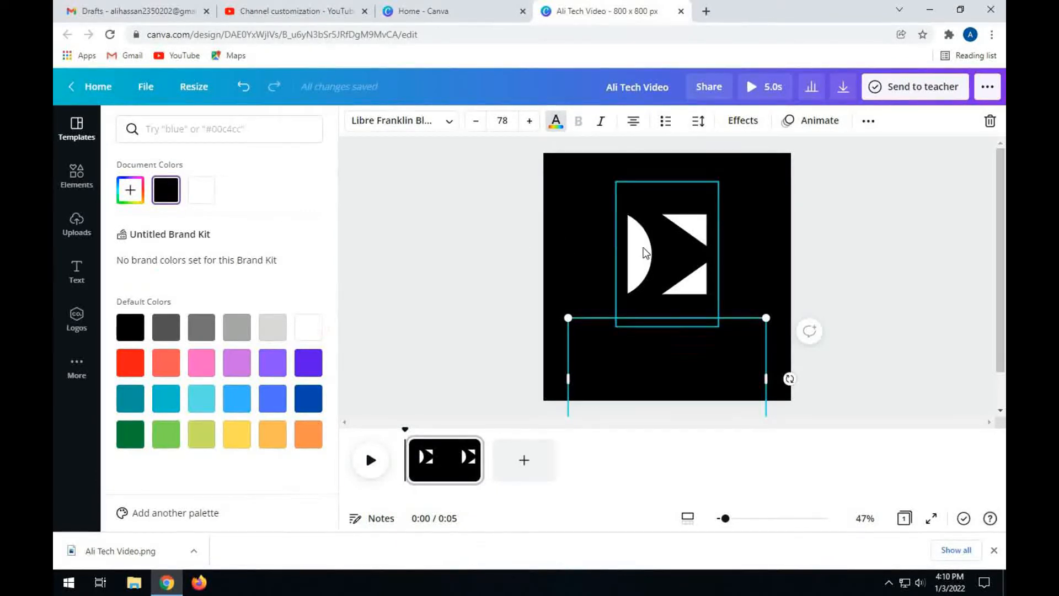
Recolor the black arrow shape of the logo graphic dark blue.
left_click(639, 250)
left_click(401, 128)
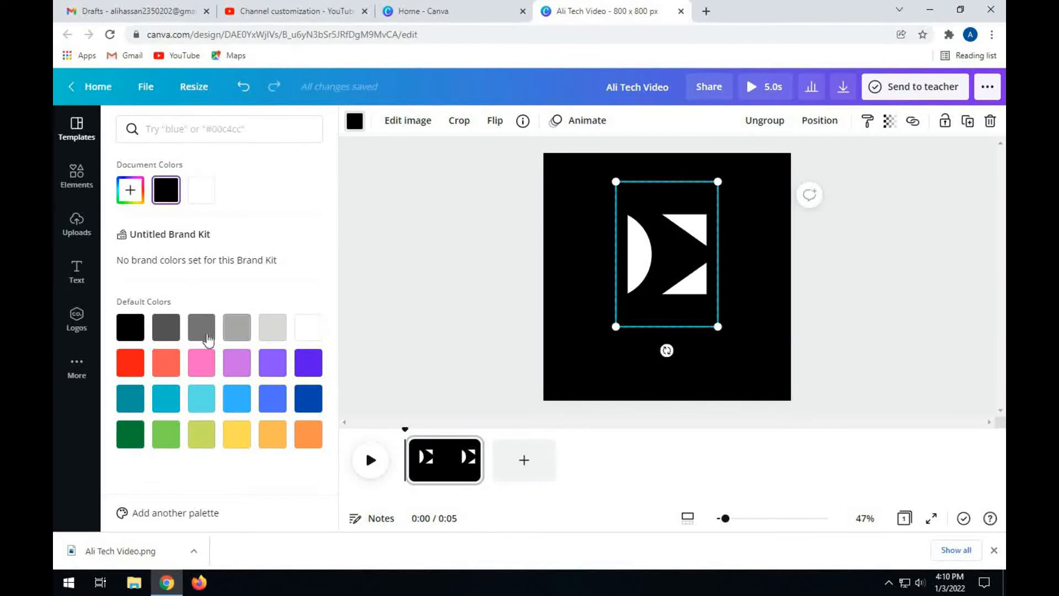
left_click(316, 403)
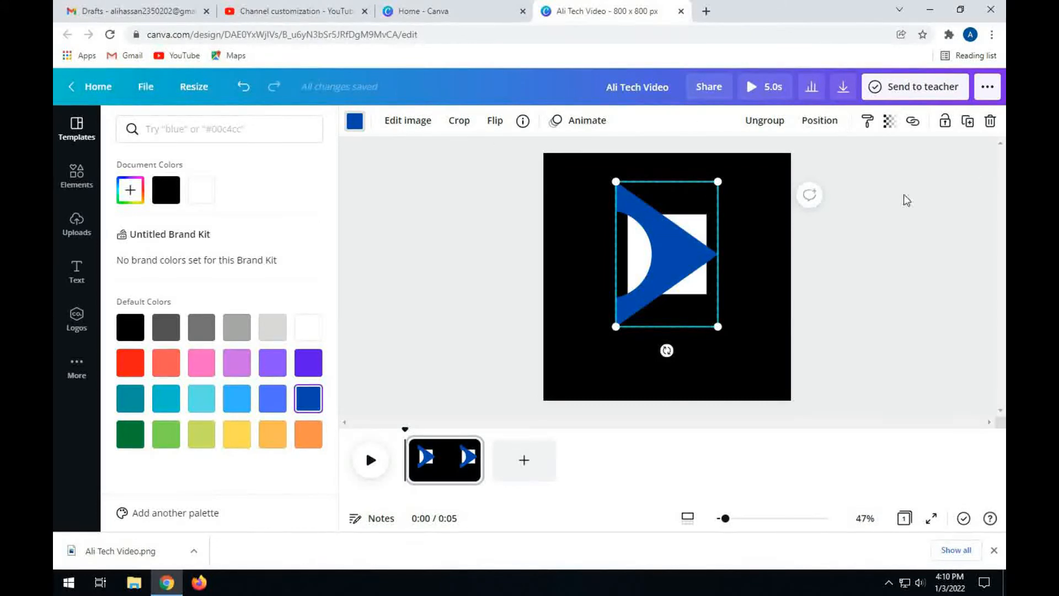
Download the recolored logo as a PNG with a transparent background.
left_click(987, 87)
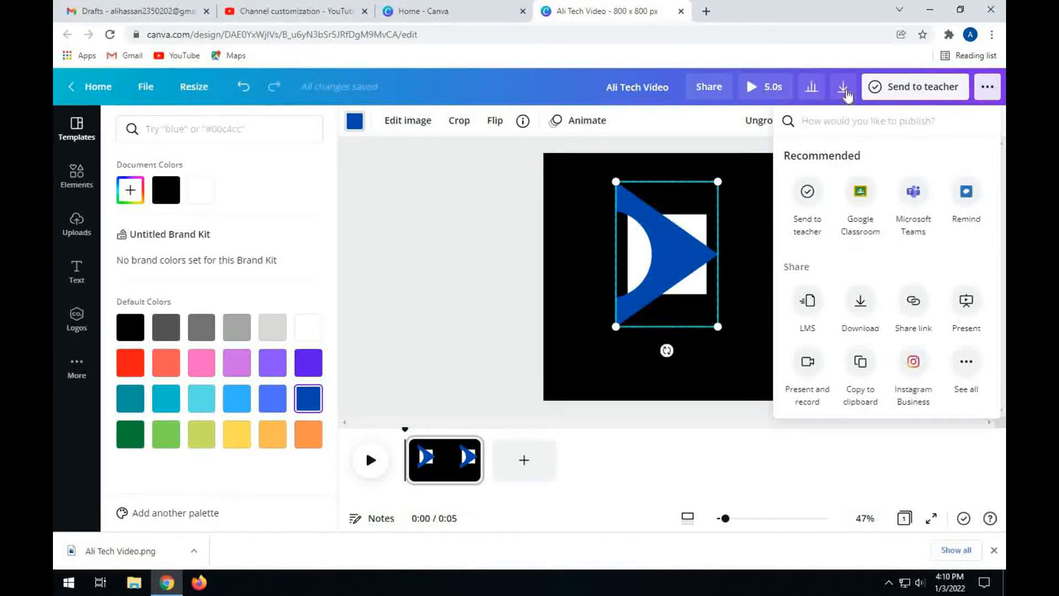
left_click(842, 88)
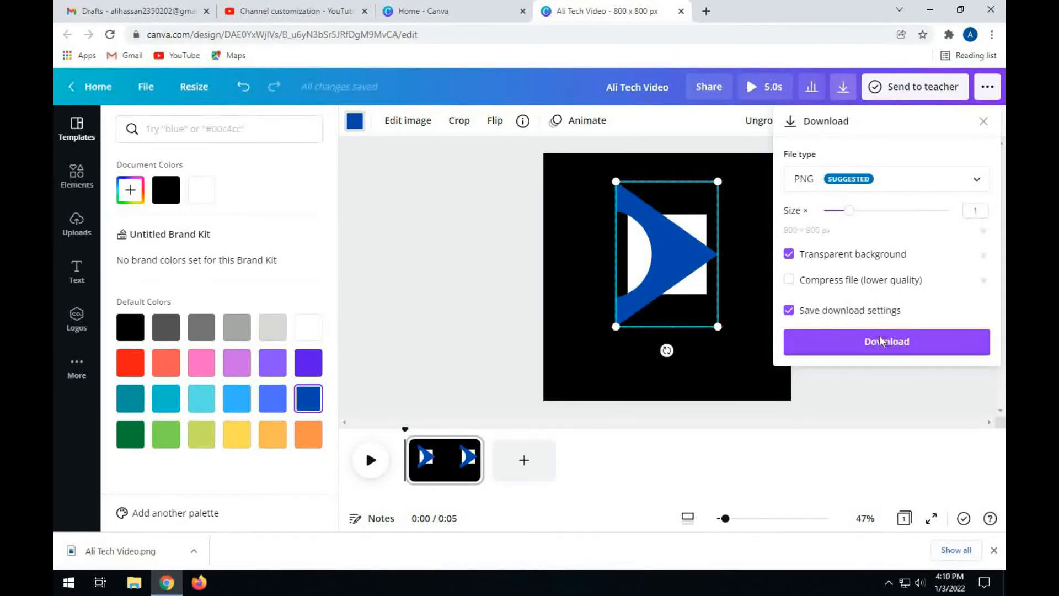
left_click(884, 340)
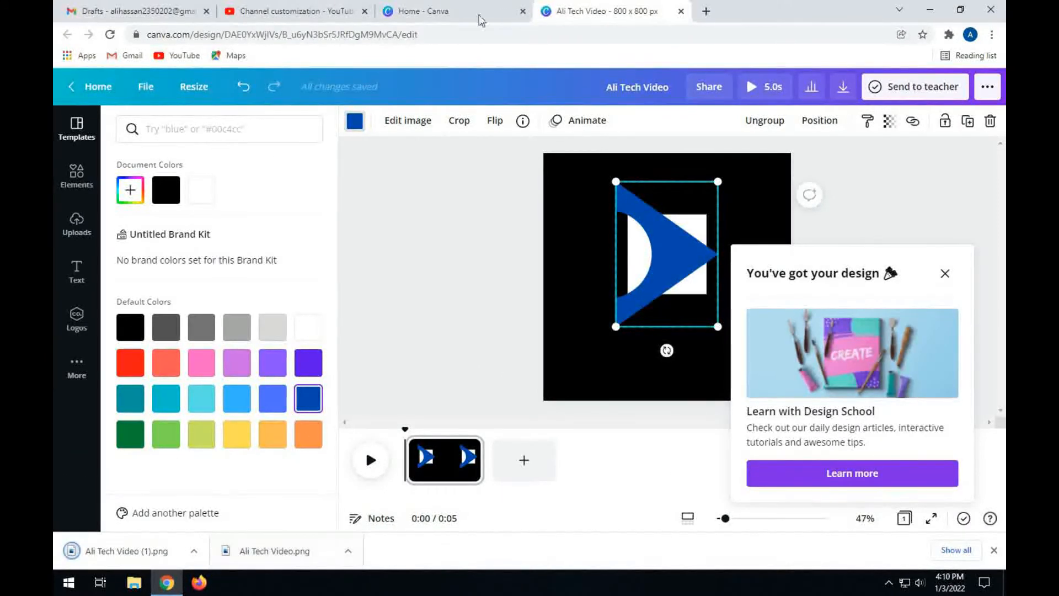
Switch to YouTube Studio and upload "Ali Tech Video (1)" from Downloads as the channel picture, accepting the default crop.
left_click(402, 11)
left_click(343, 11)
left_click(468, 310)
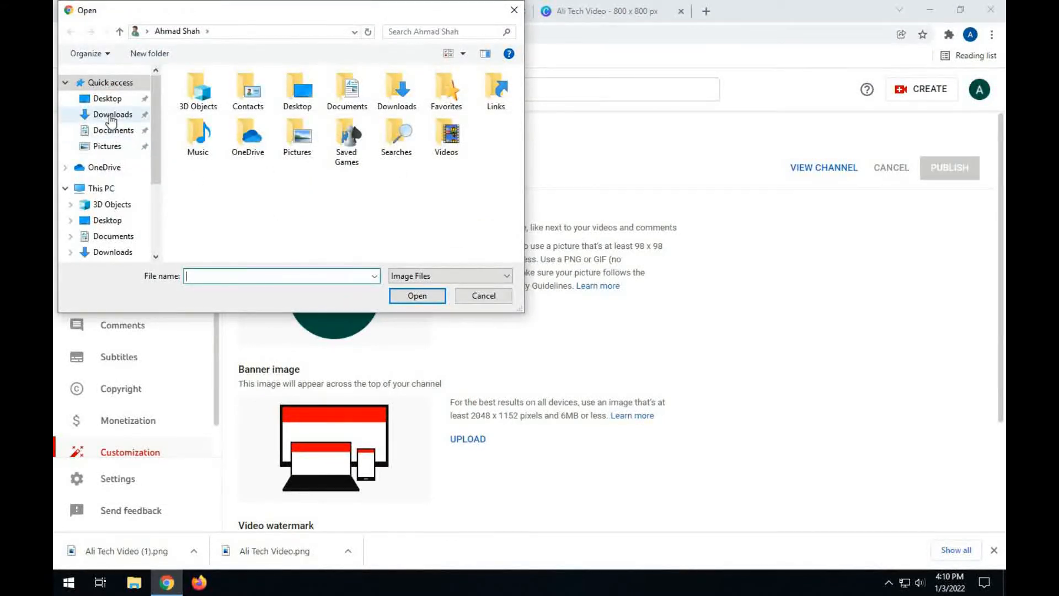
left_click(113, 114)
left_click(207, 105)
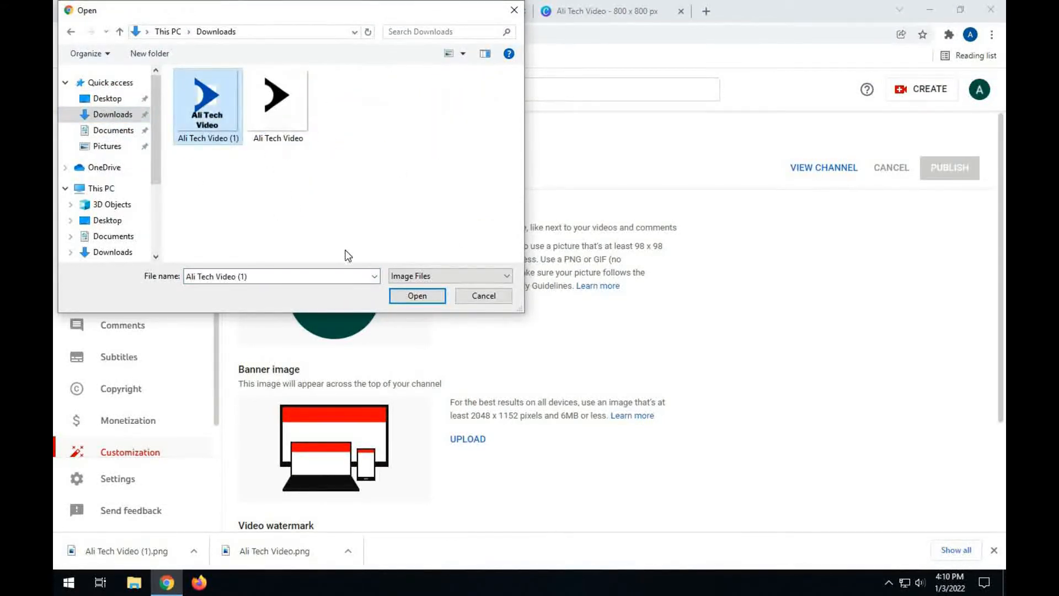
left_click(403, 300)
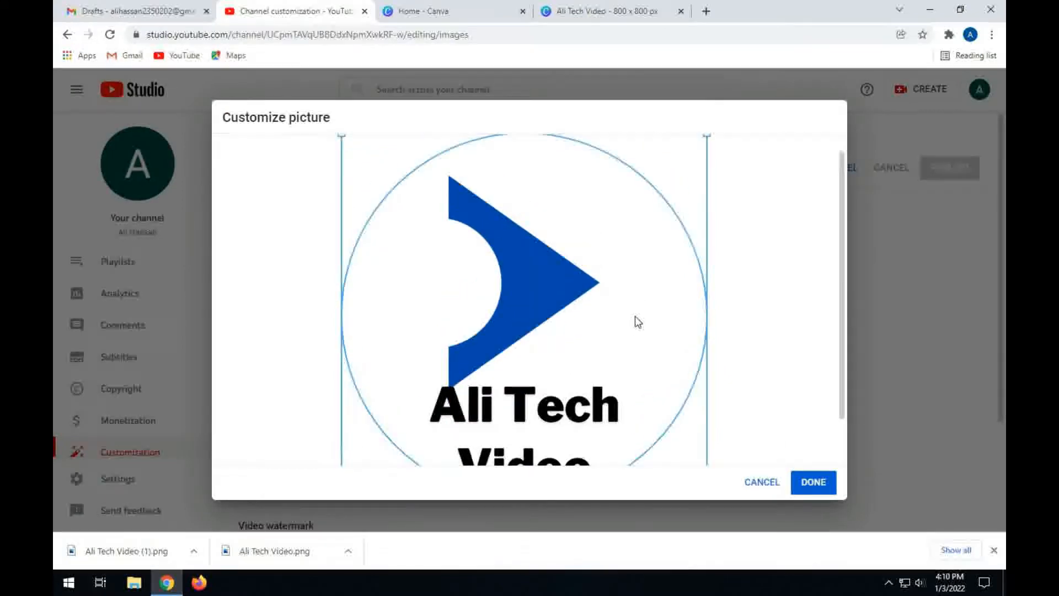
scroll(634, 316, "up", 2)
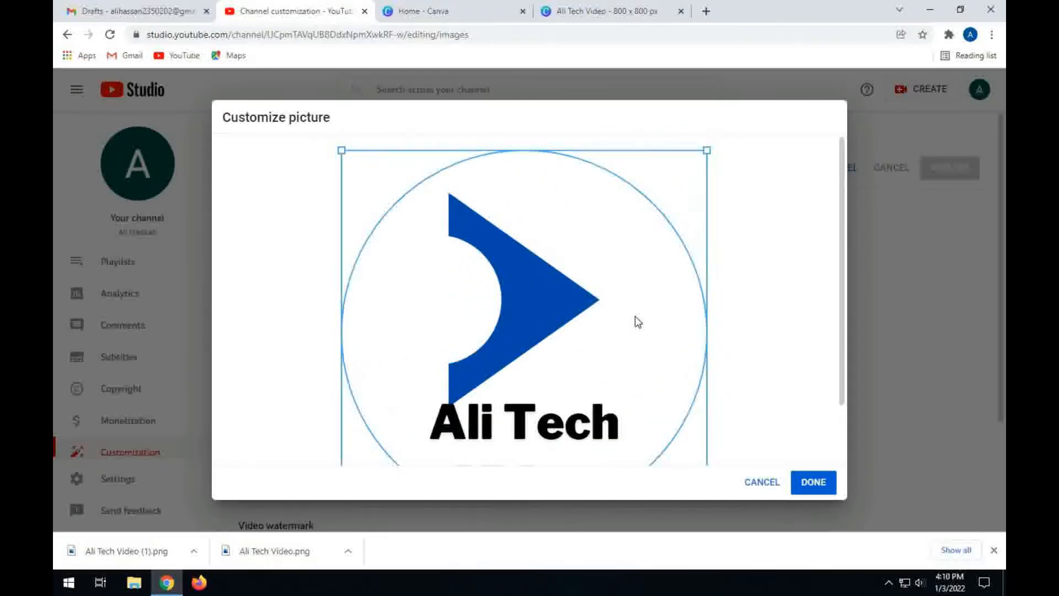
scroll(634, 316, "down", 1)
left_click(814, 484)
Switch to Canva, close the logo design and create a new YouTube Channel Art design.
left_click(446, 11)
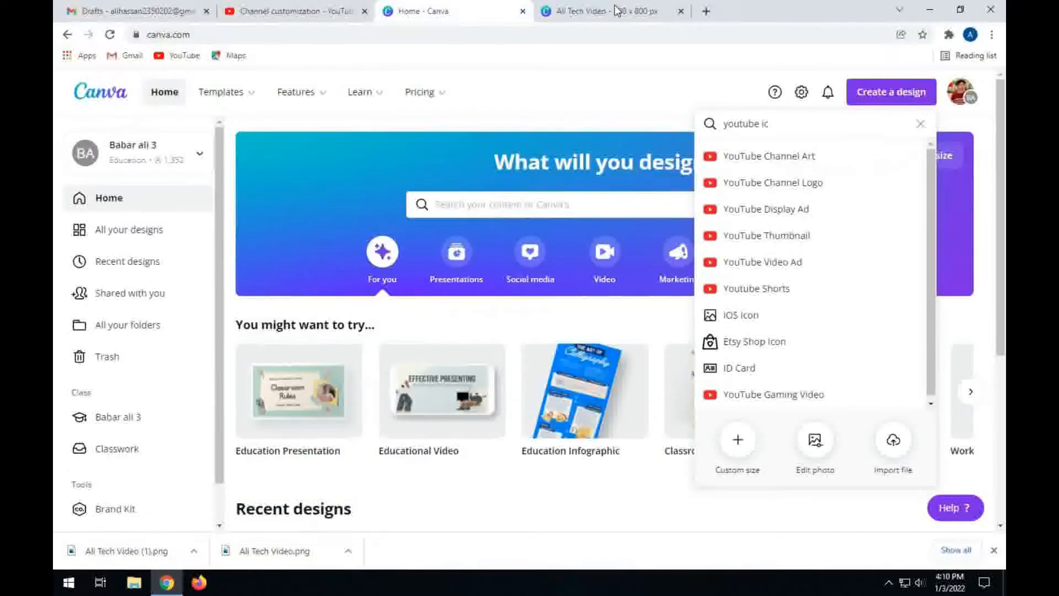
left_click(607, 11)
left_click(680, 11)
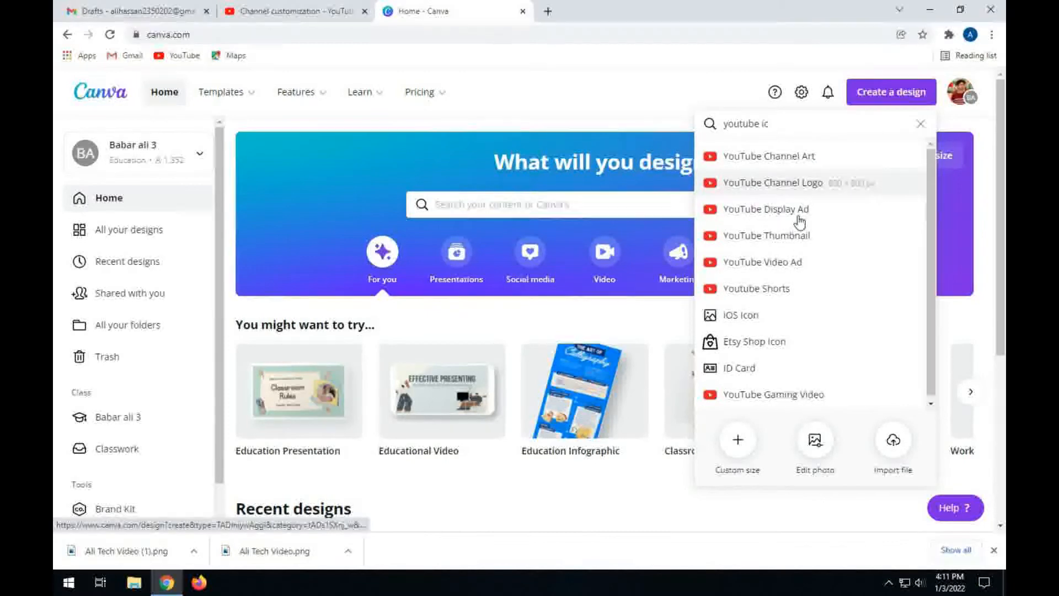
left_click(794, 157)
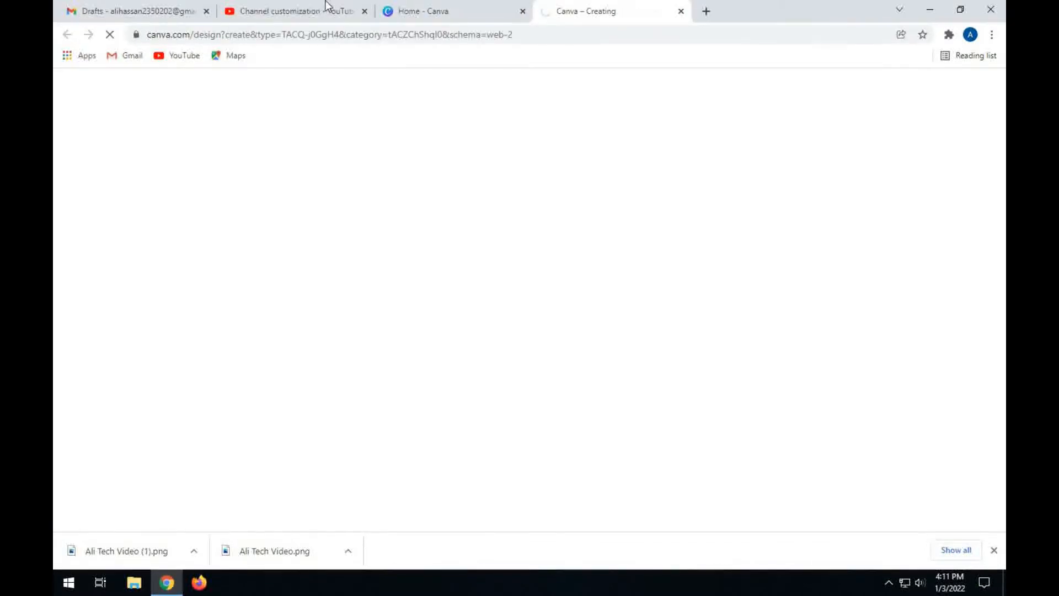
Check the branding page in YouTube Studio, then search the channel art design's templates for "tech".
left_click(292, 11)
left_click(430, 11)
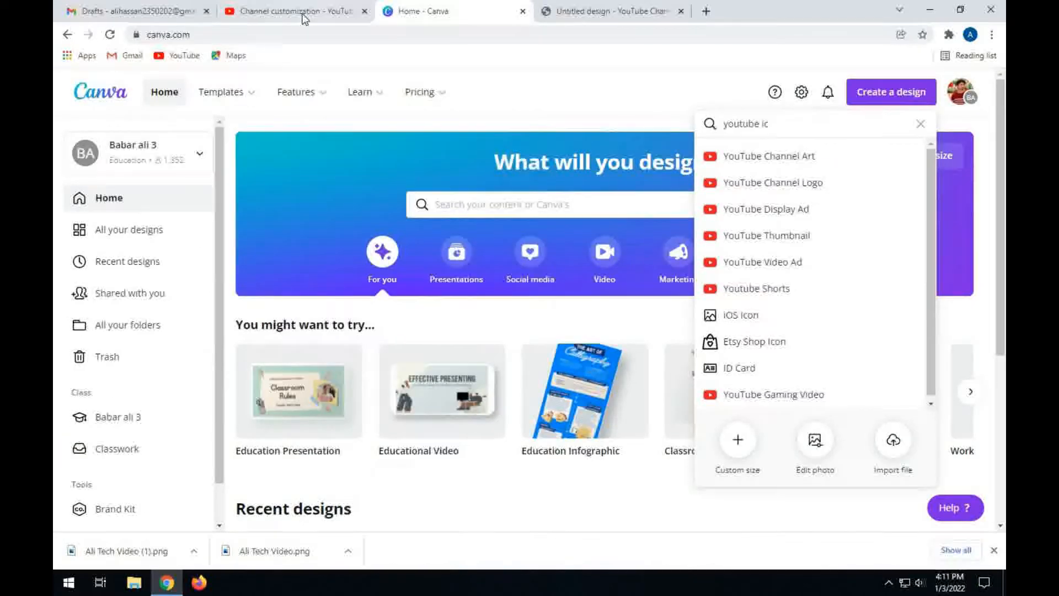
left_click(301, 13)
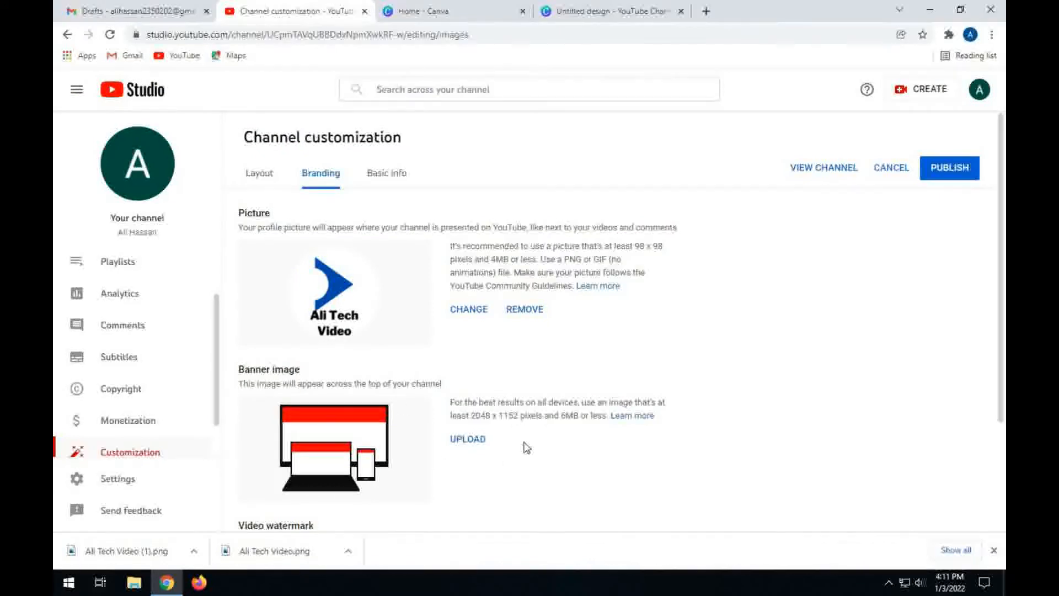
left_click(606, 11)
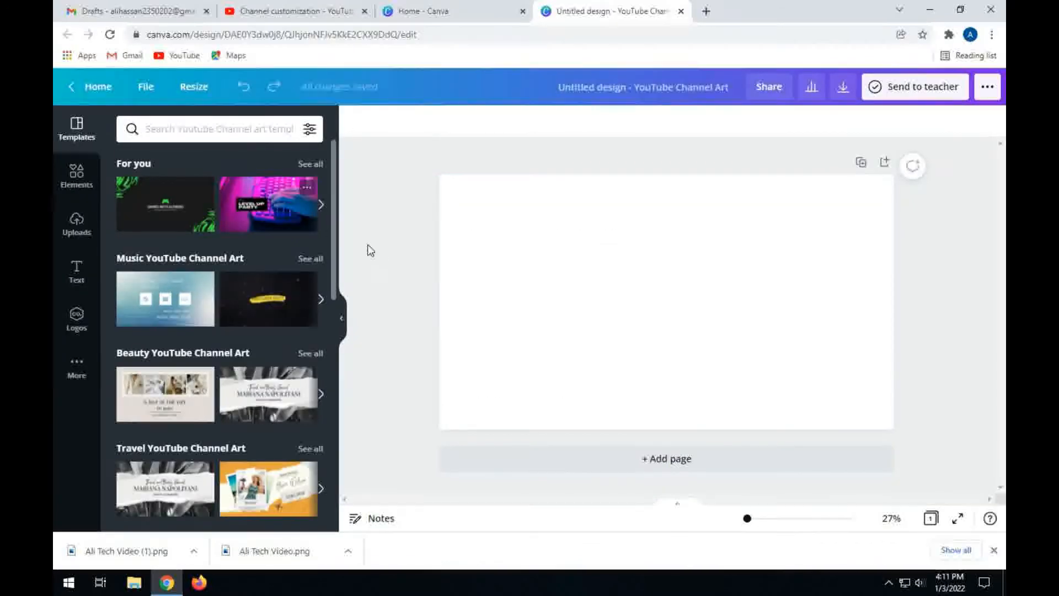
scroll(302, 358, "down", 10)
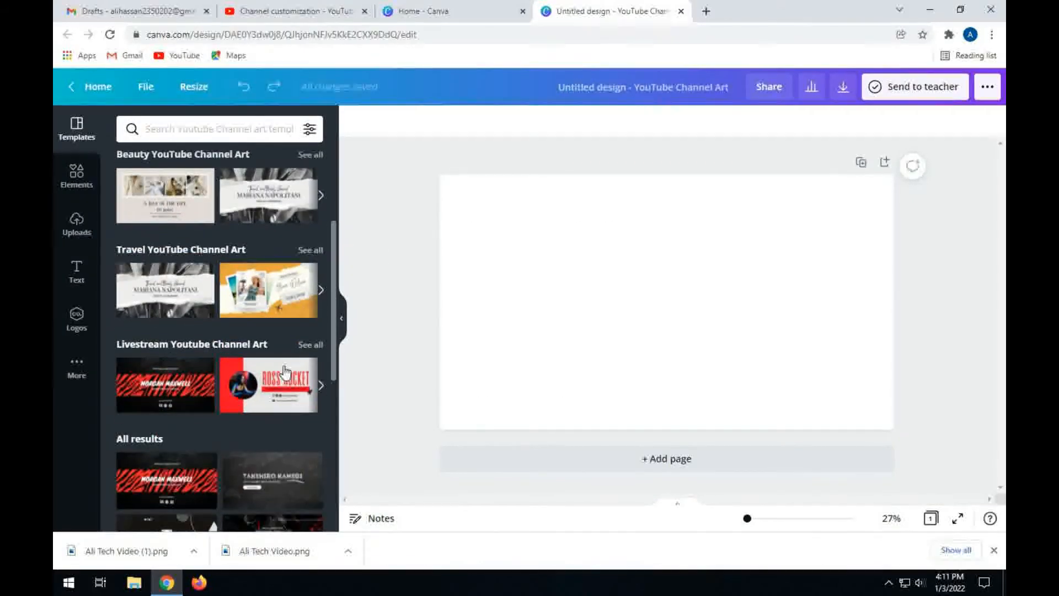
scroll(282, 363, "up", 10)
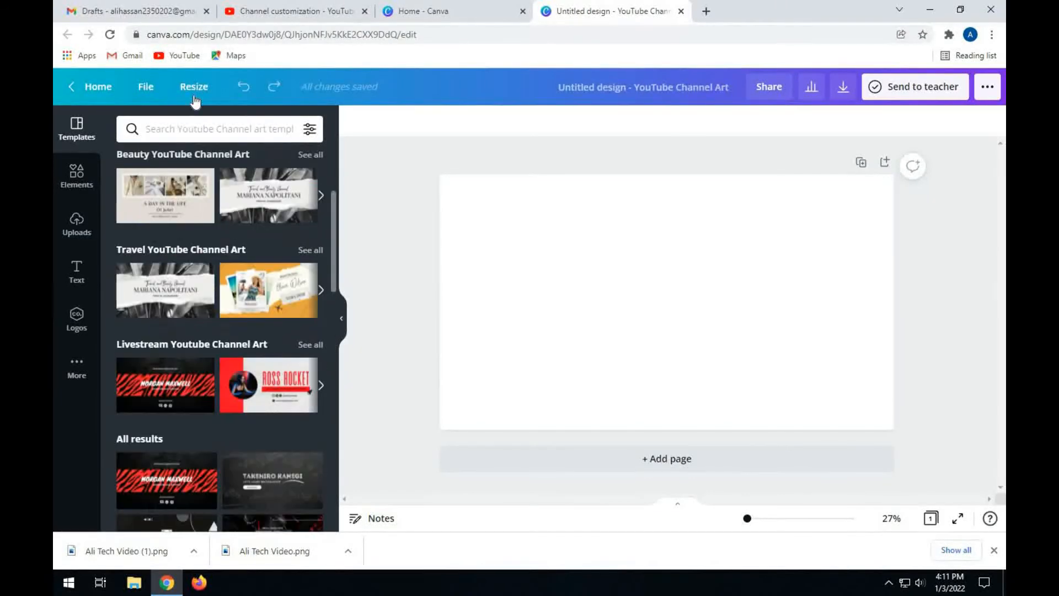
left_click(192, 130)
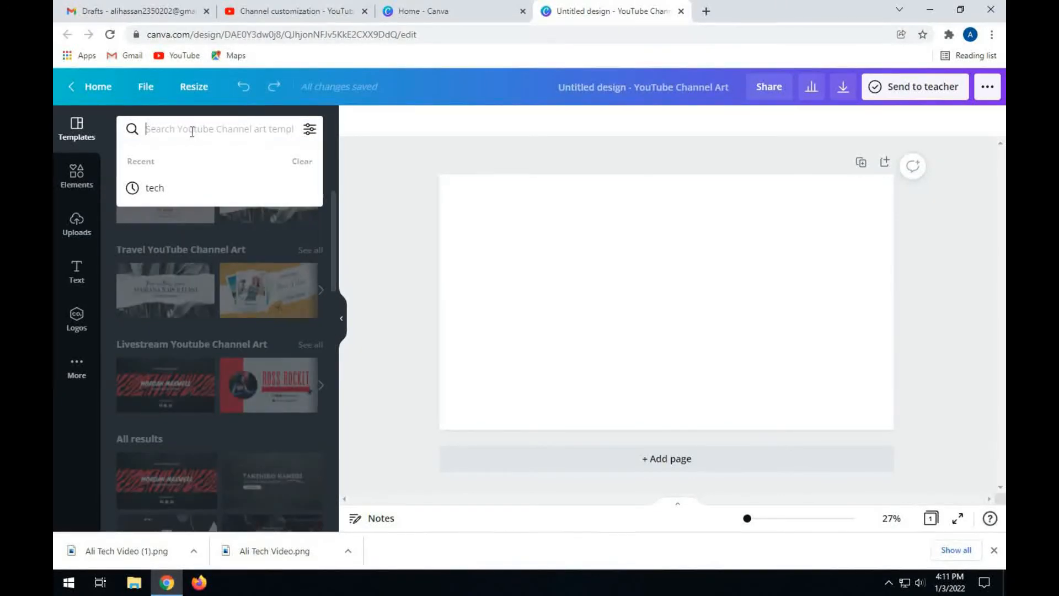
left_click(185, 190)
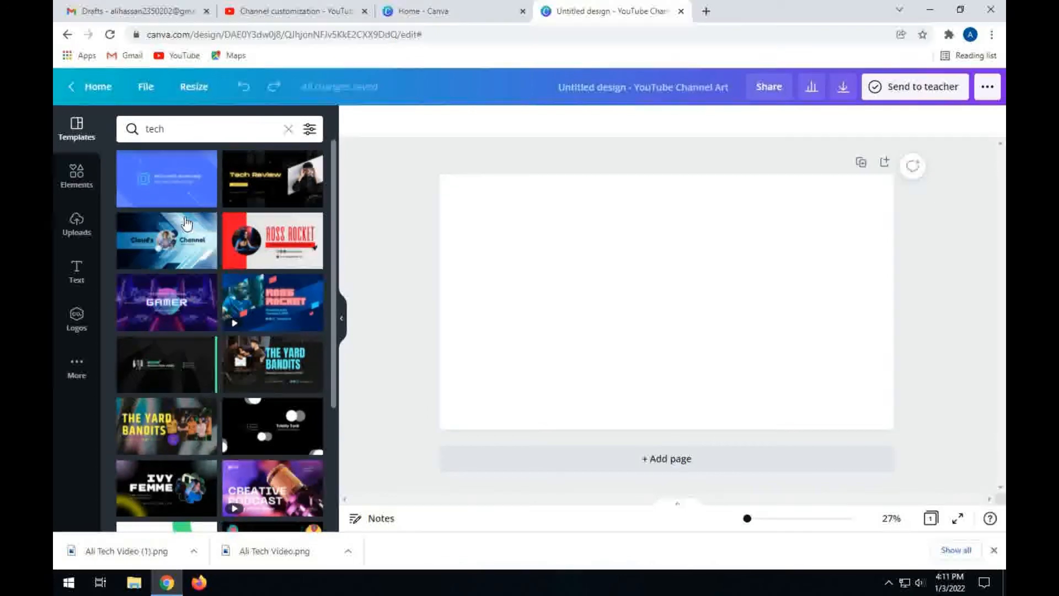
Apply the blue computer-chip template to the channel art and replace its name heading with "ALI TECH VIDEOS".
left_click(193, 191)
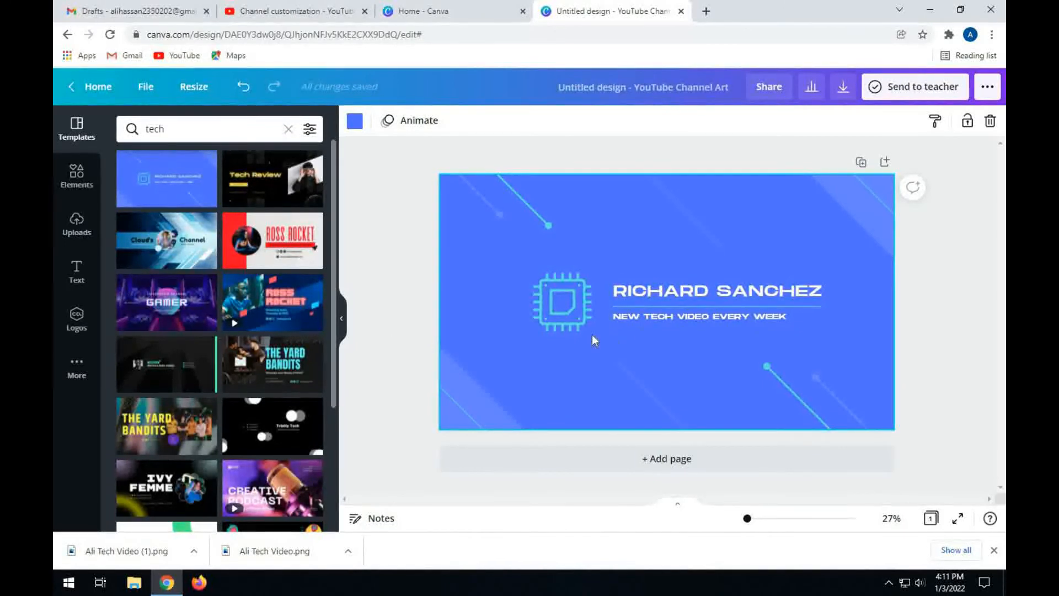
left_click(665, 296)
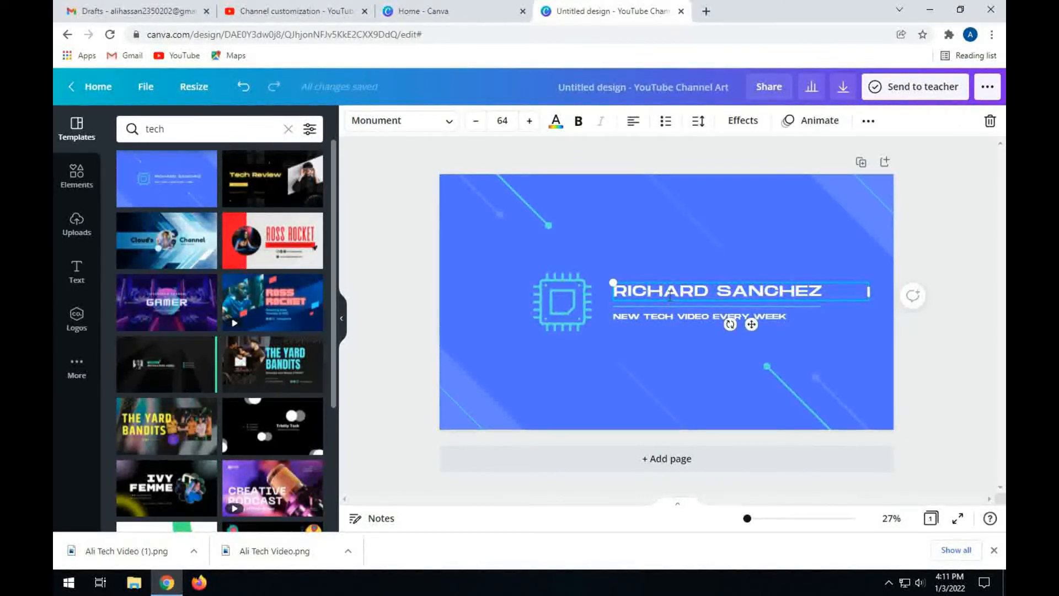
left_click(667, 296)
type("ALI")
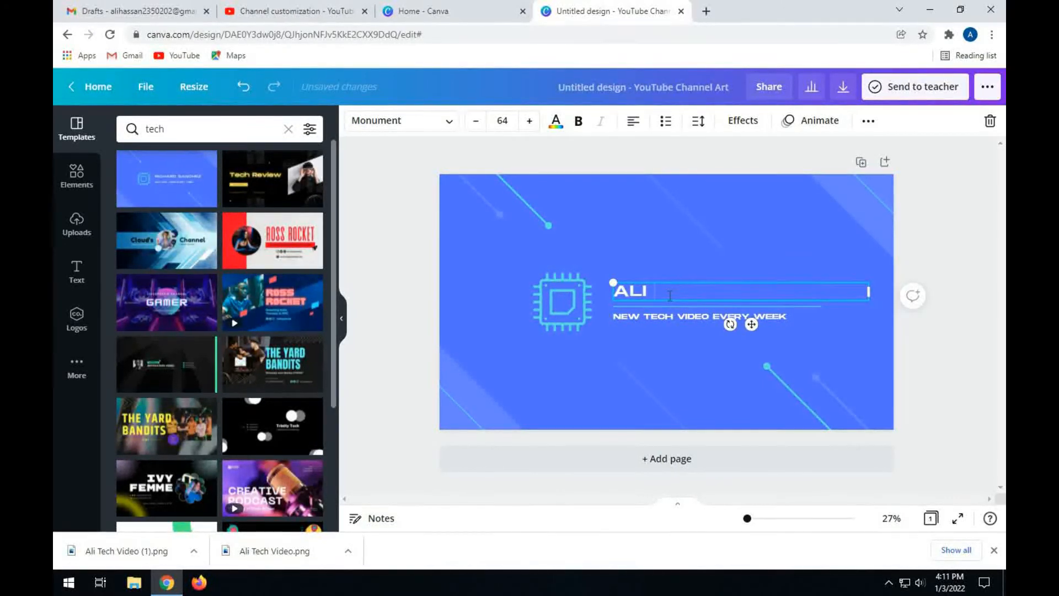
type(" TECH VIDEOS")
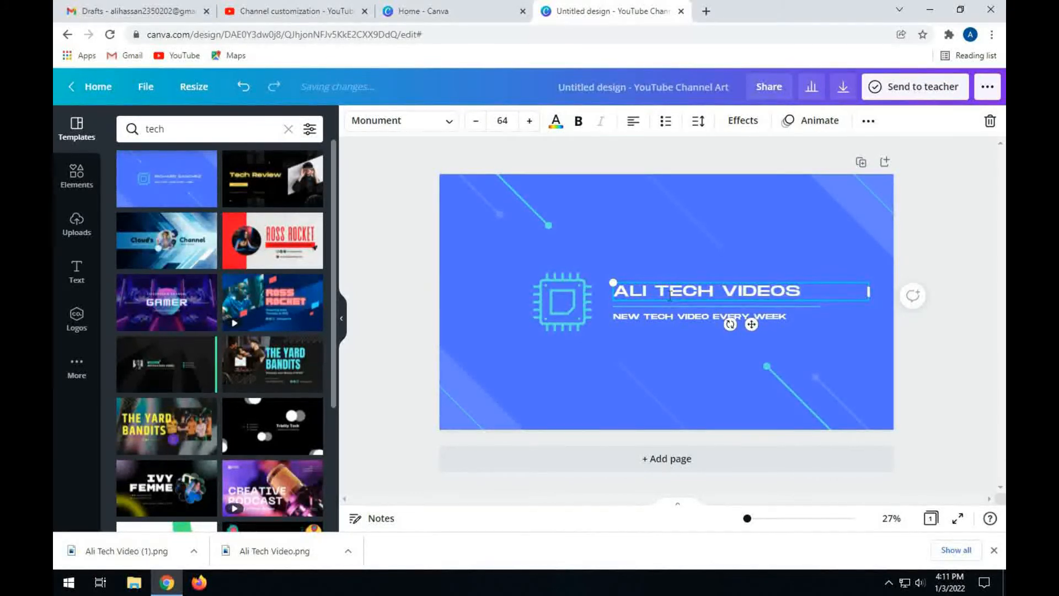
Delete the tagline under the banner's heading and download the channel art as a PNG.
left_click(701, 330)
left_click(687, 315)
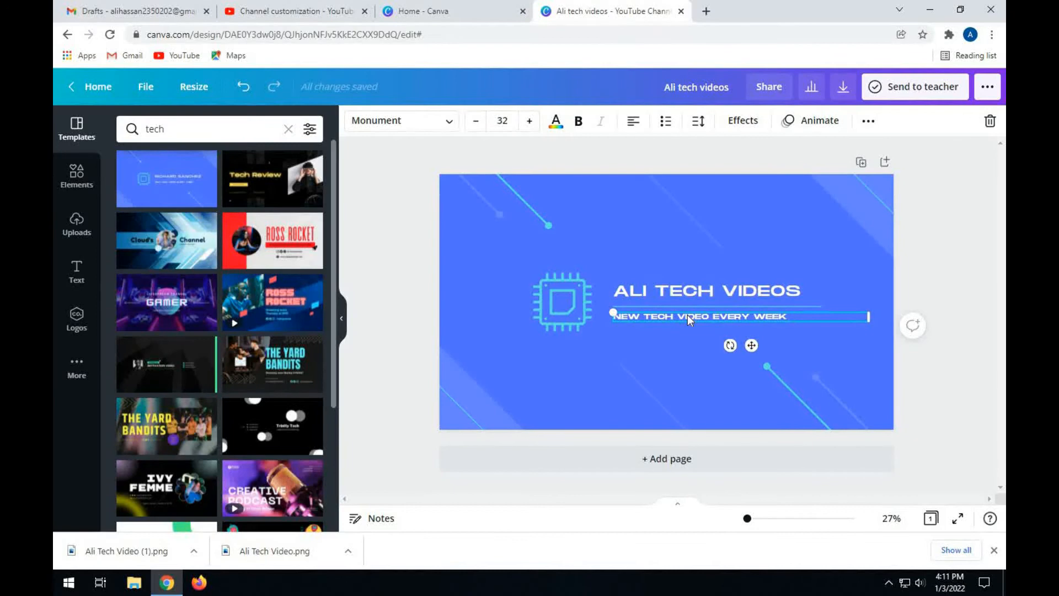
key("Delete")
left_click(693, 326)
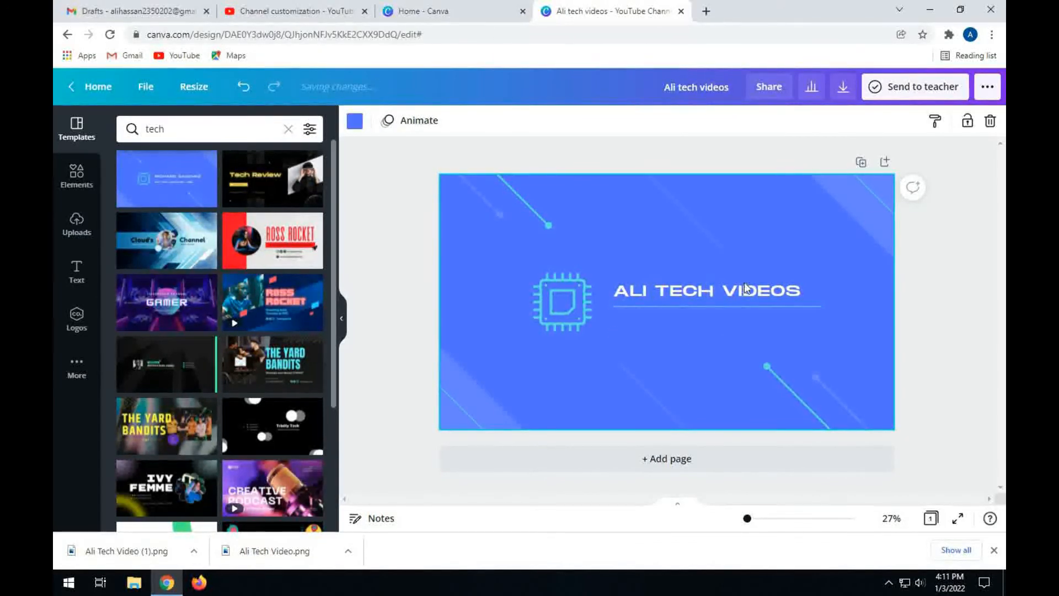
left_click(842, 88)
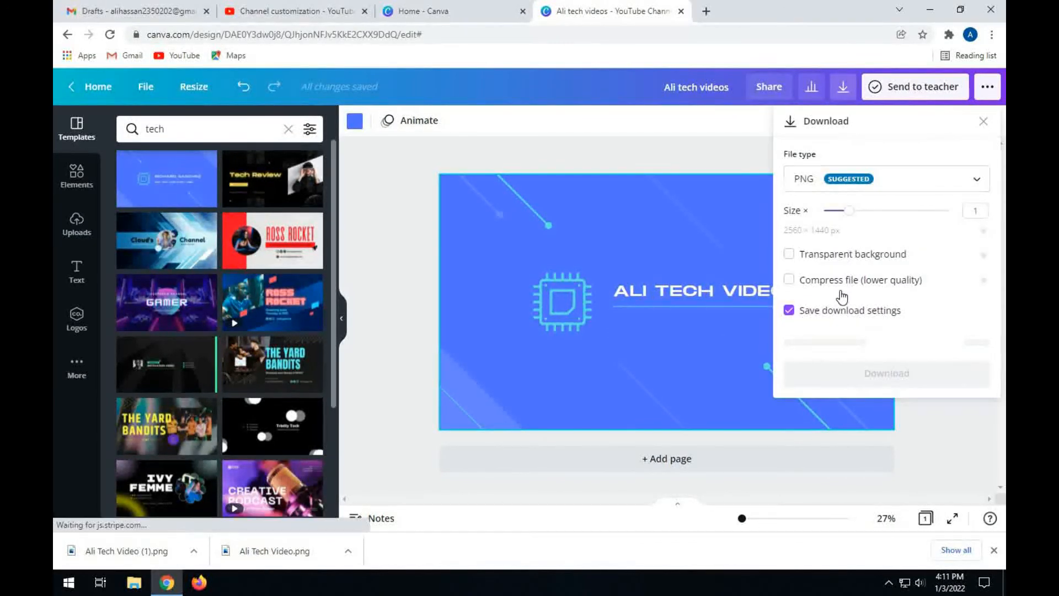
left_click(864, 343)
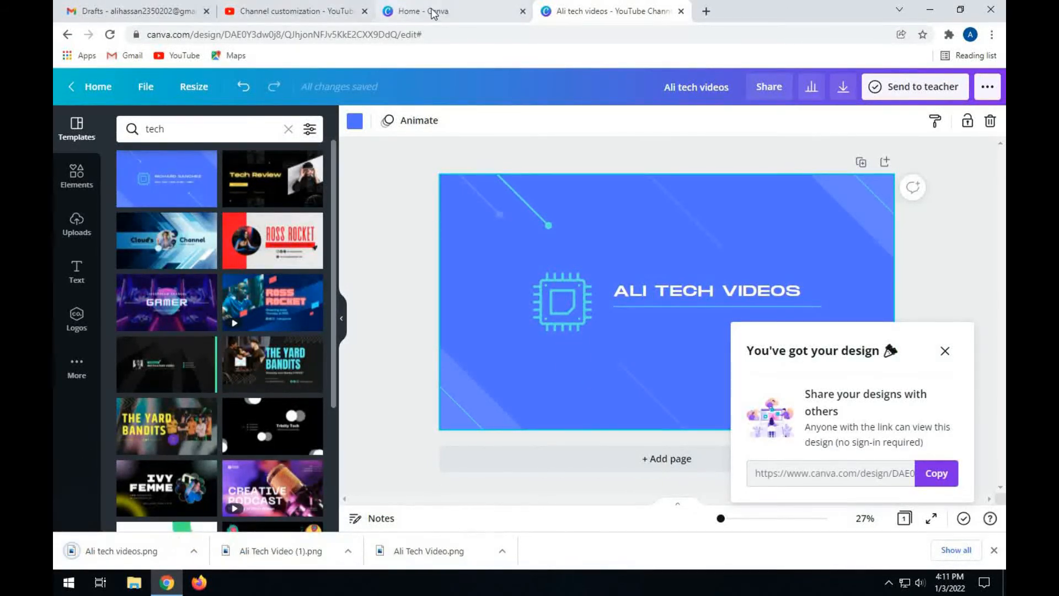
Switch to YouTube Studio and upload "Ali tech videos" from Downloads as the channel's banner image.
left_click(307, 11)
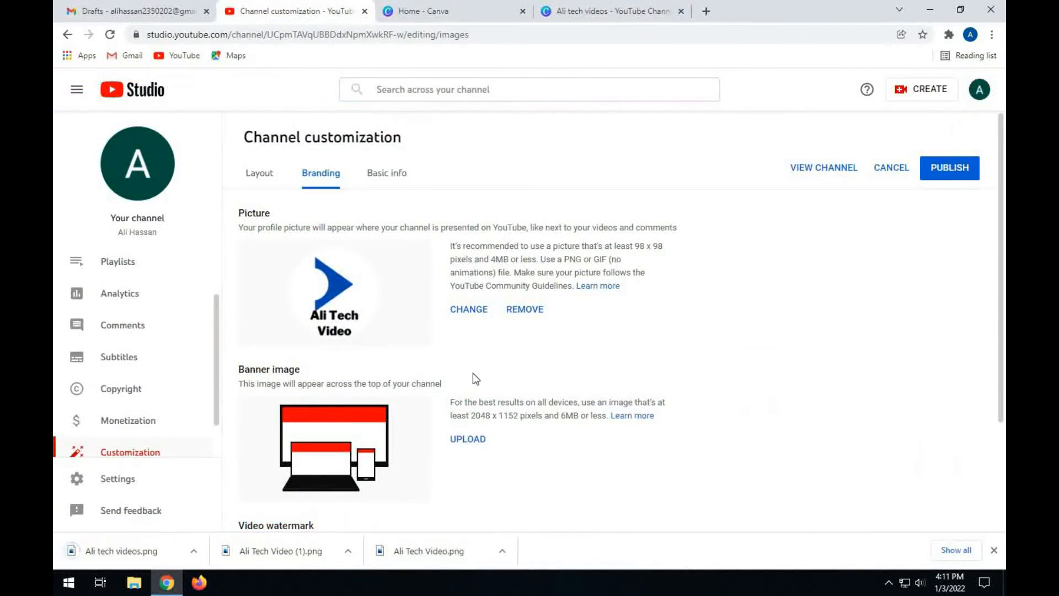
left_click(467, 441)
left_click(359, 127)
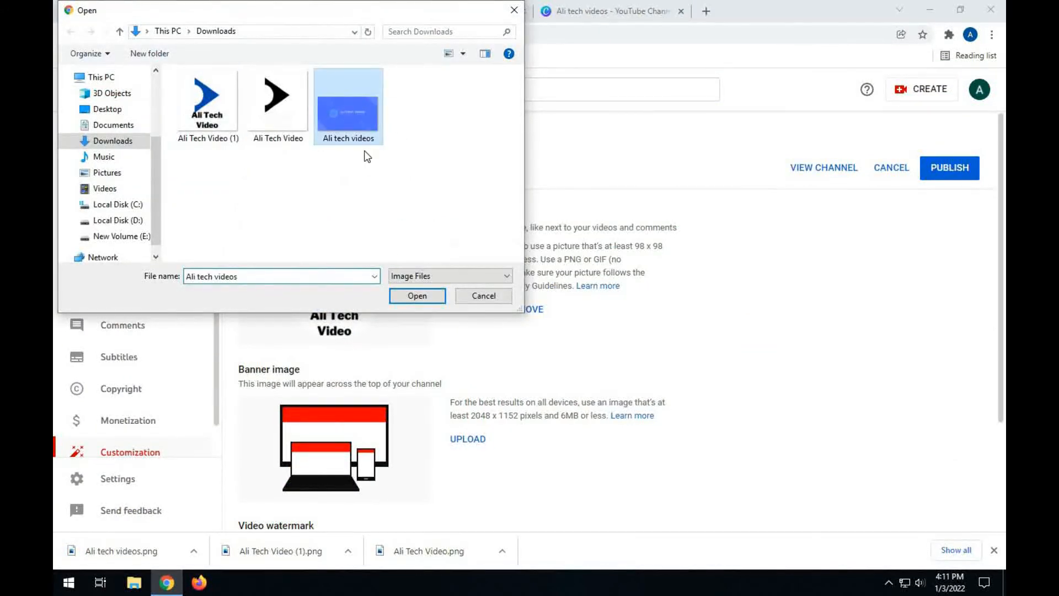
left_click(408, 298)
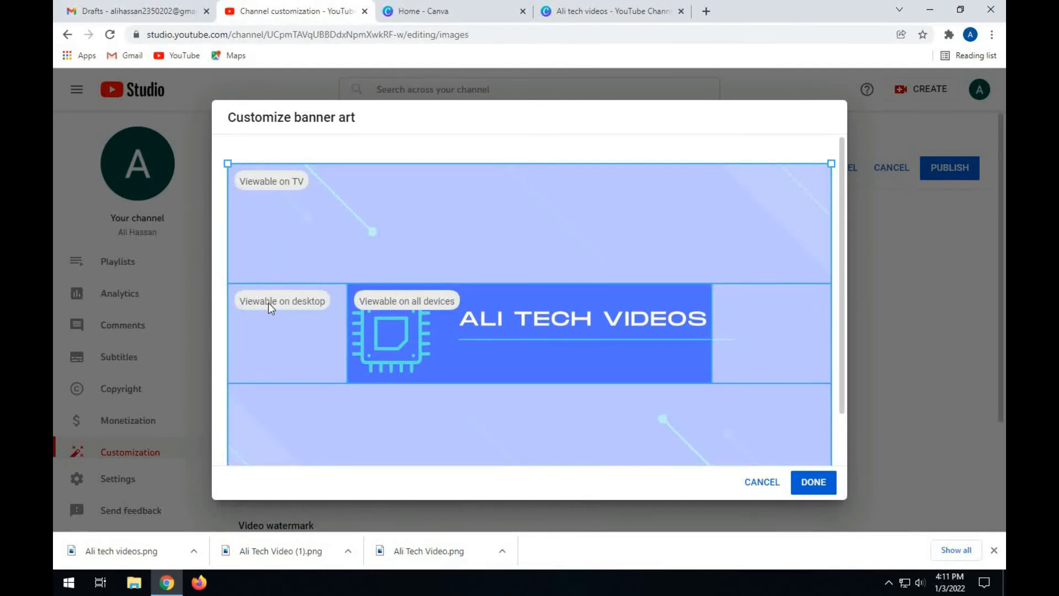
Accept the default banner crop, publish the branding changes and view the channel page.
left_click(781, 494)
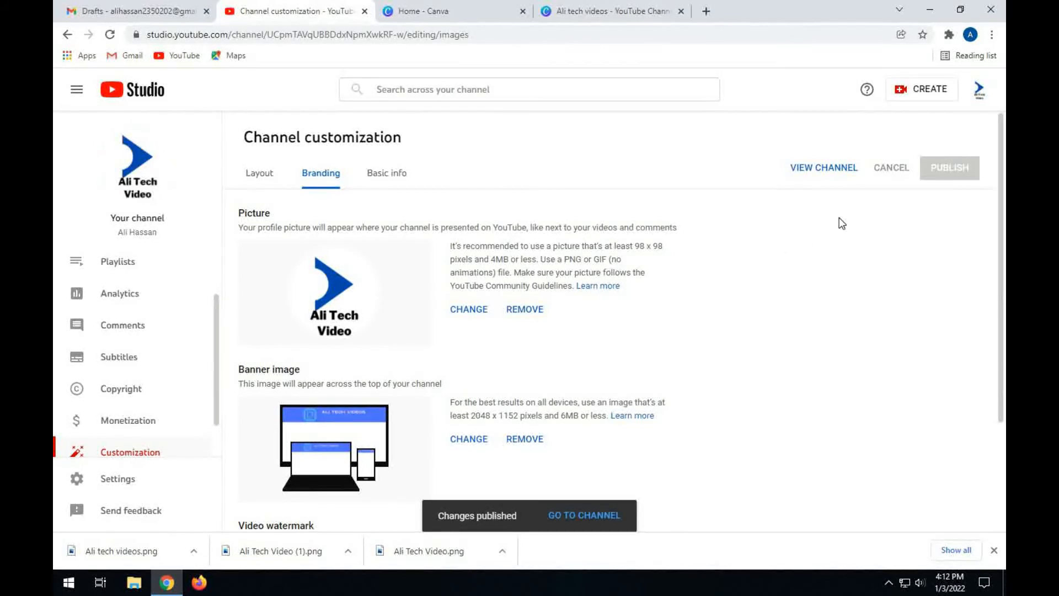
left_click(830, 173)
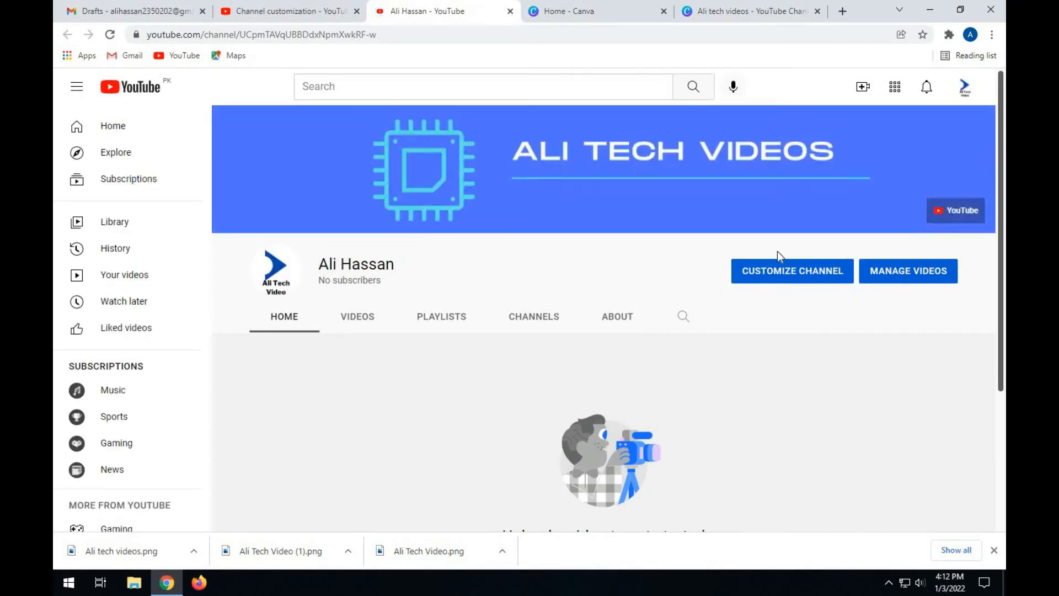